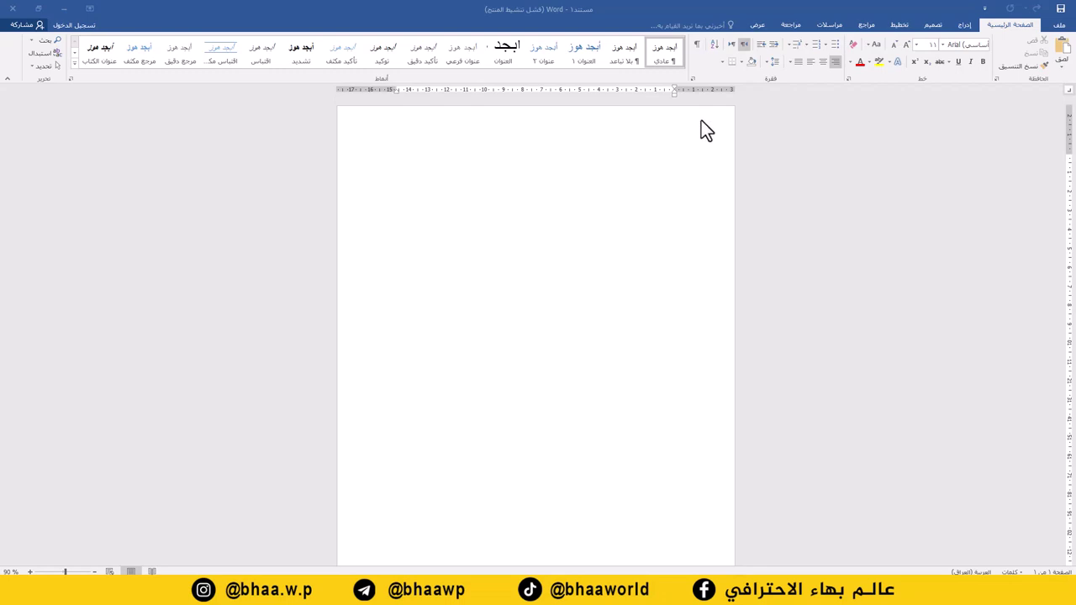
Insert the night-time Kaaba picture (group-people-with-umbrellas-walking-front-bu...) from the book cover folder into the blank page
{"action": "left_click", "coordinate": [965, 25]}
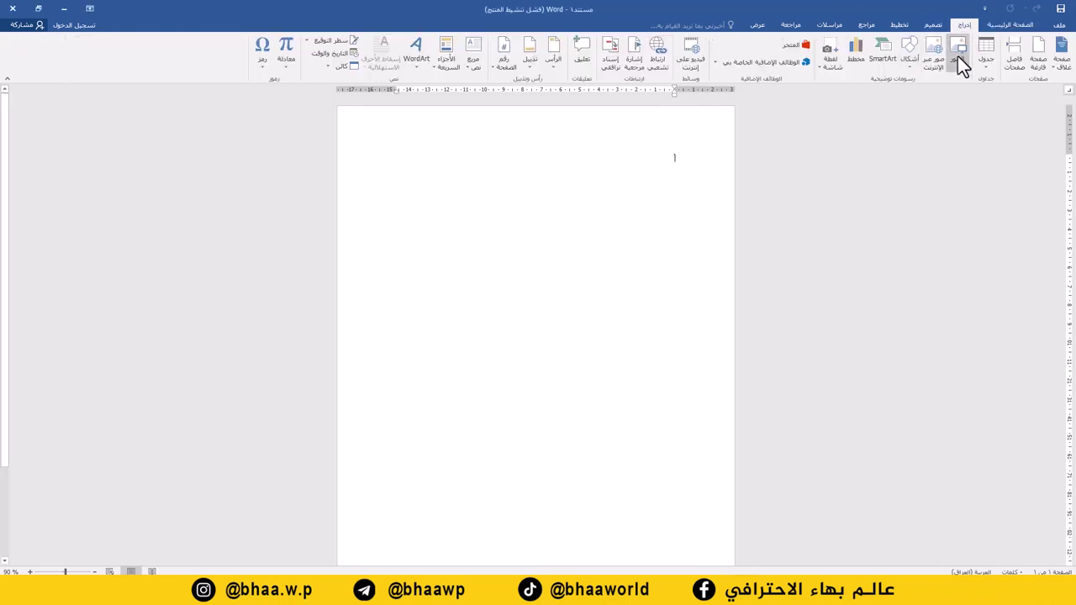
{"action": "left_click", "coordinate": [959, 57]}
{"action": "double_click", "coordinate": [445, 228]}
{"action": "scroll", "coordinate": [552, 316], "scroll_direction": "down", "scroll_amount": 4}
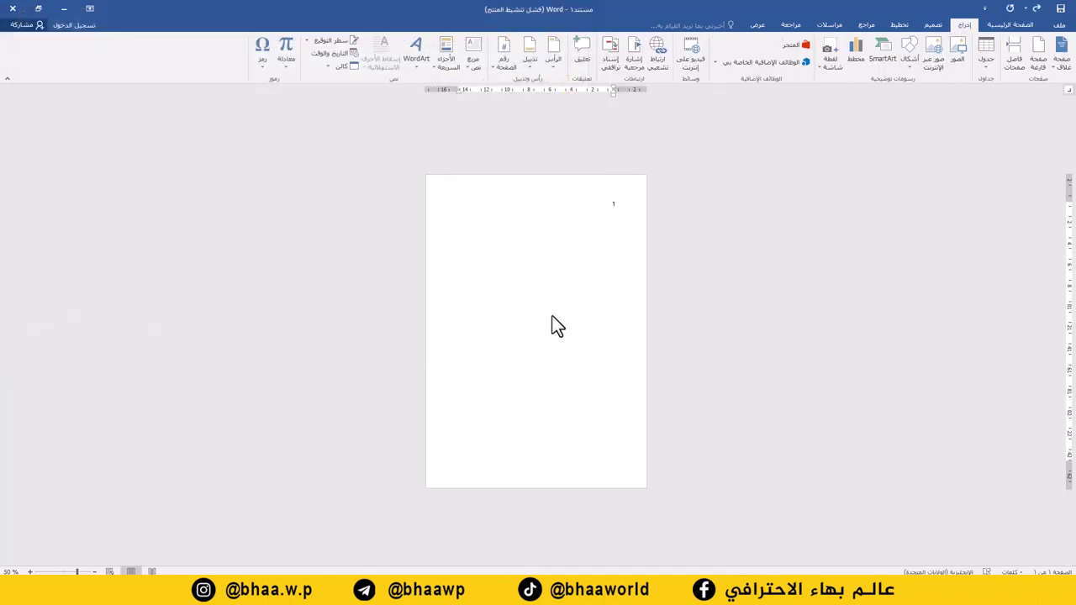
Set the Kaaba picture's text wrapping to In Front of Text and enlarge it across the full page width along the page's lower edge
{"action": "right_click", "coordinate": [522, 288]}
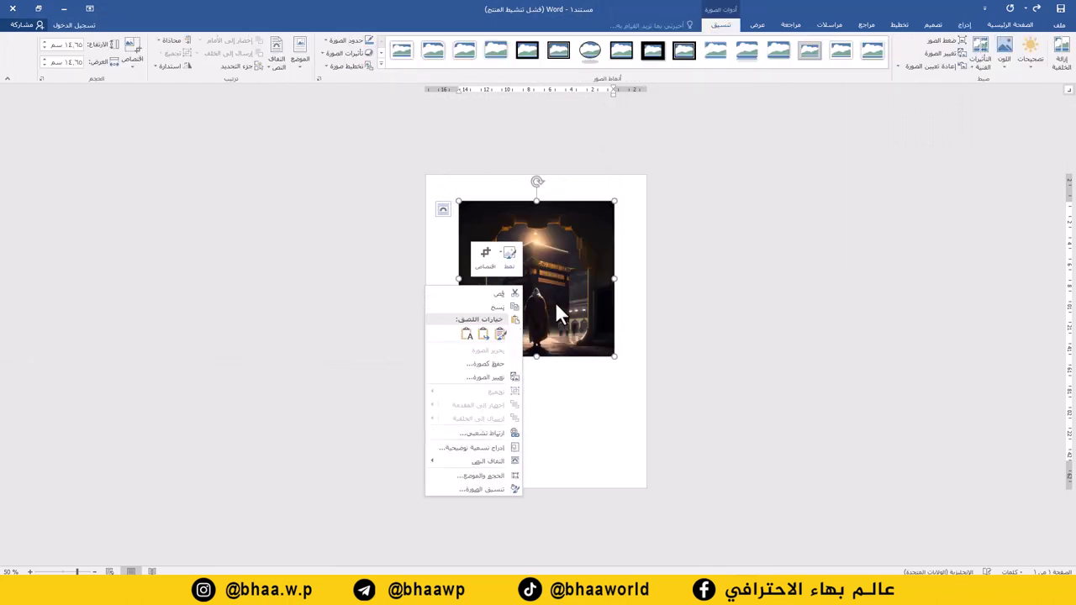
{"action": "mouse_move", "coordinate": [492, 459]}
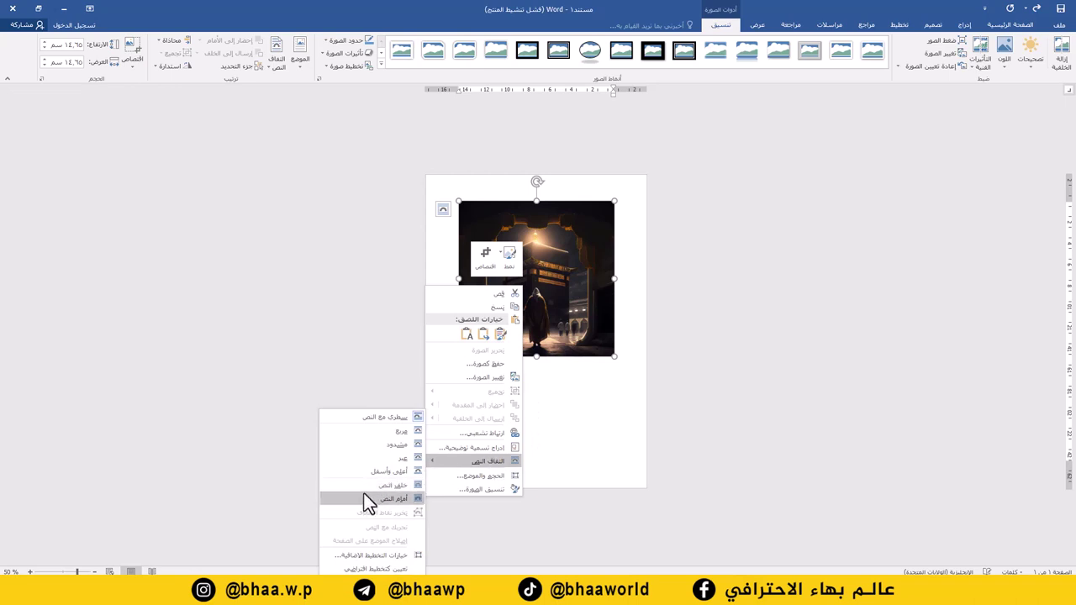
{"action": "left_click", "coordinate": [387, 494]}
{"action": "left_click_drag", "start_coordinate": [473, 332], "coordinate": [440, 462]}
{"action": "left_click_drag", "start_coordinate": [585, 333], "coordinate": [648, 286]}
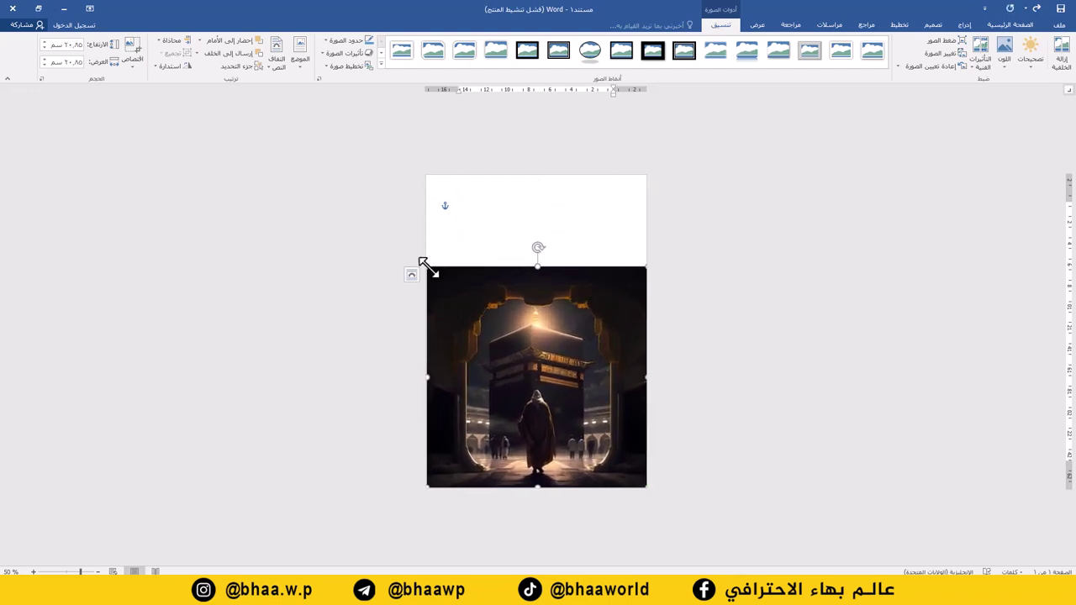
Set the document's page size to A4
{"action": "left_click", "coordinate": [900, 25]}
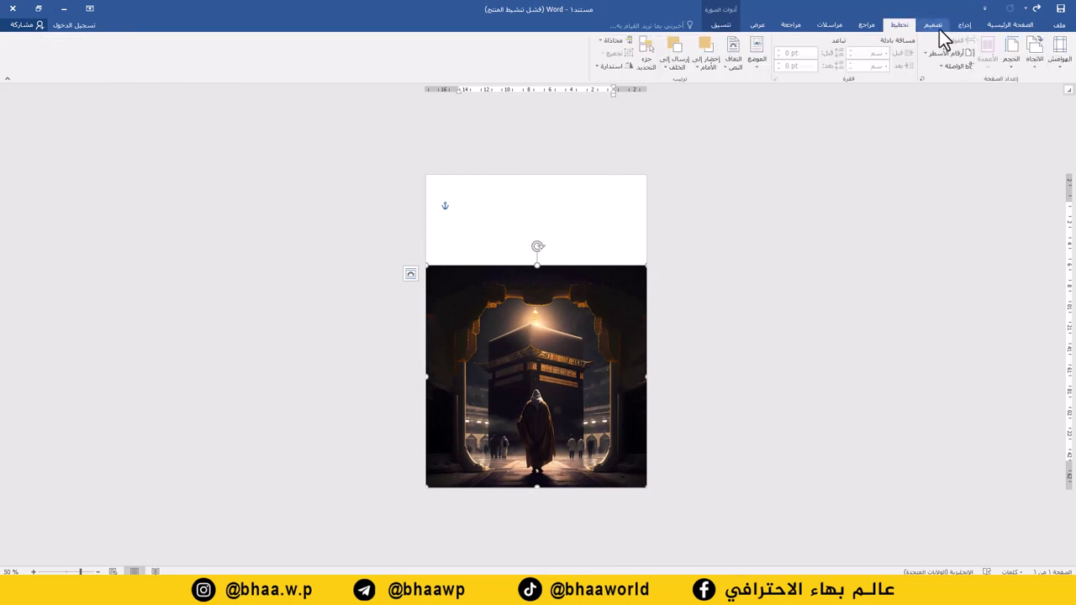
{"action": "left_click", "coordinate": [1013, 67]}
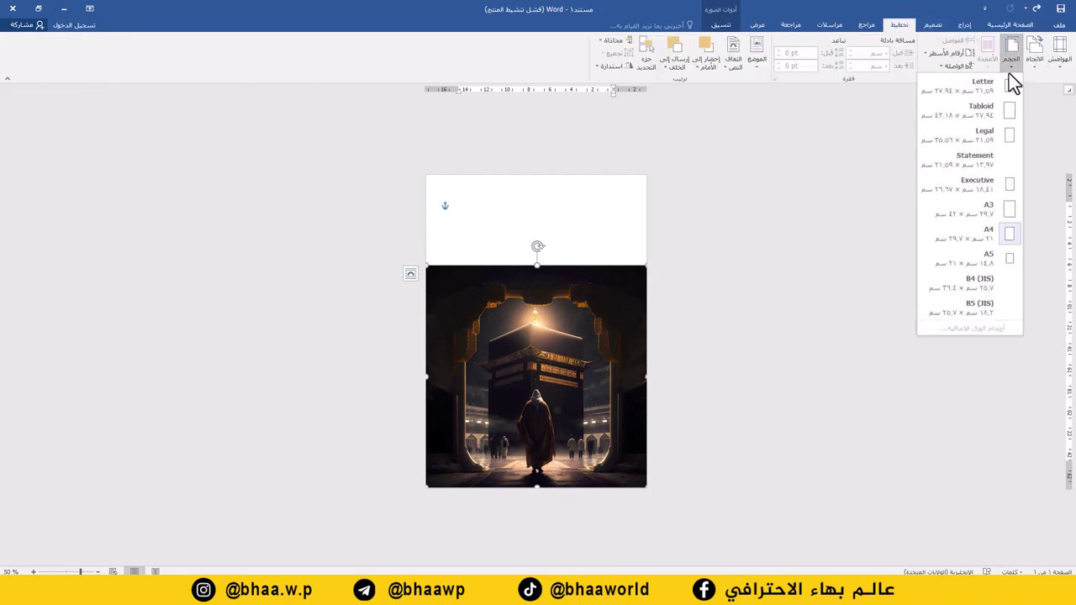
{"action": "left_click", "coordinate": [998, 232]}
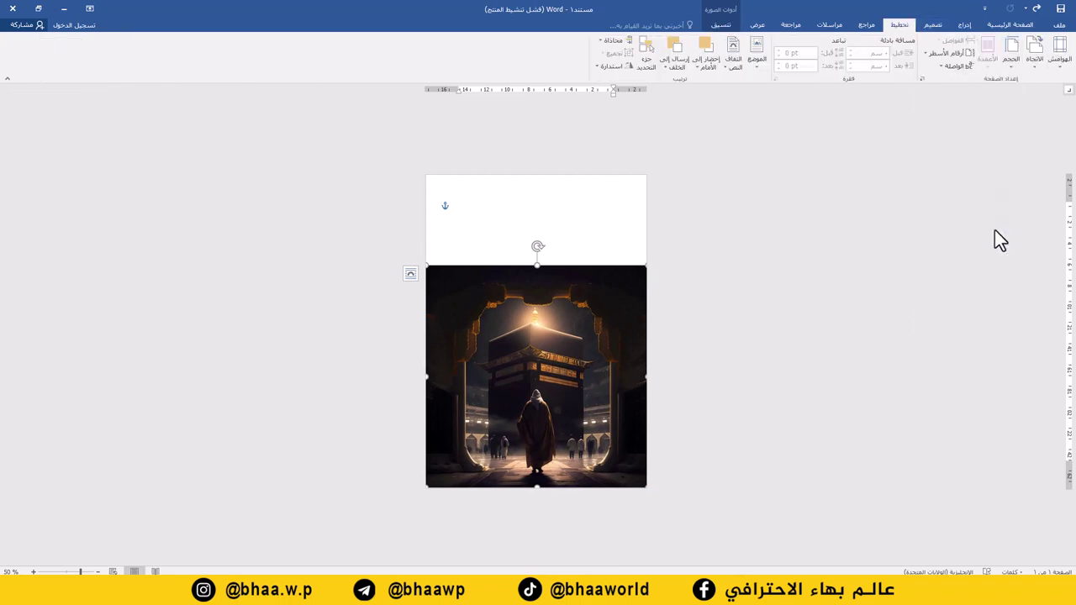
Insert the bg picture with the white clouds and set its text wrapping to In Front of Text
{"action": "left_click", "coordinate": [965, 24]}
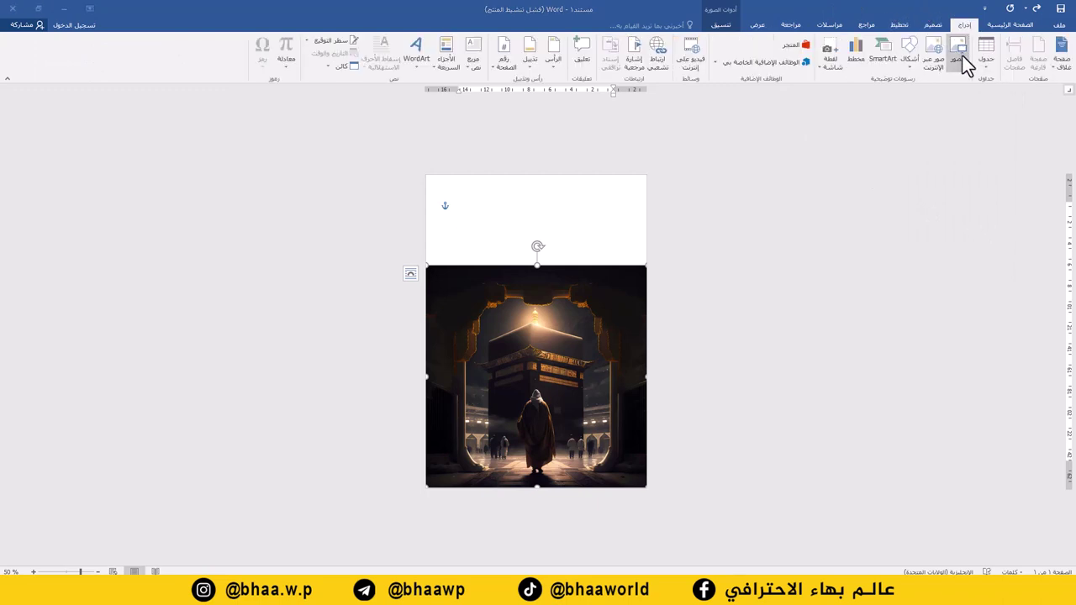
{"action": "left_click", "coordinate": [960, 53]}
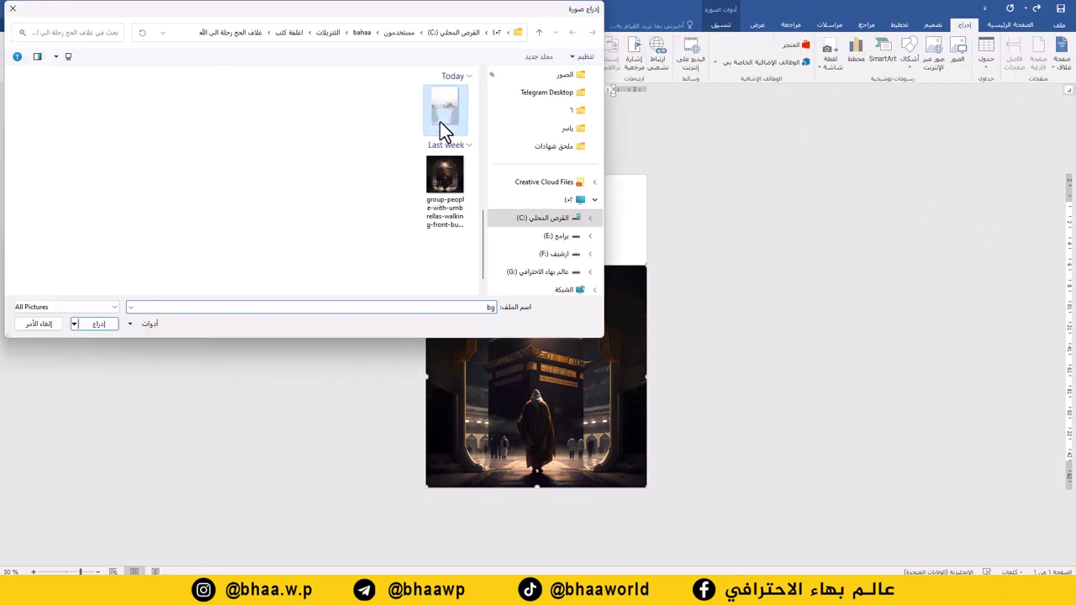
{"action": "double_click", "coordinate": [440, 122]}
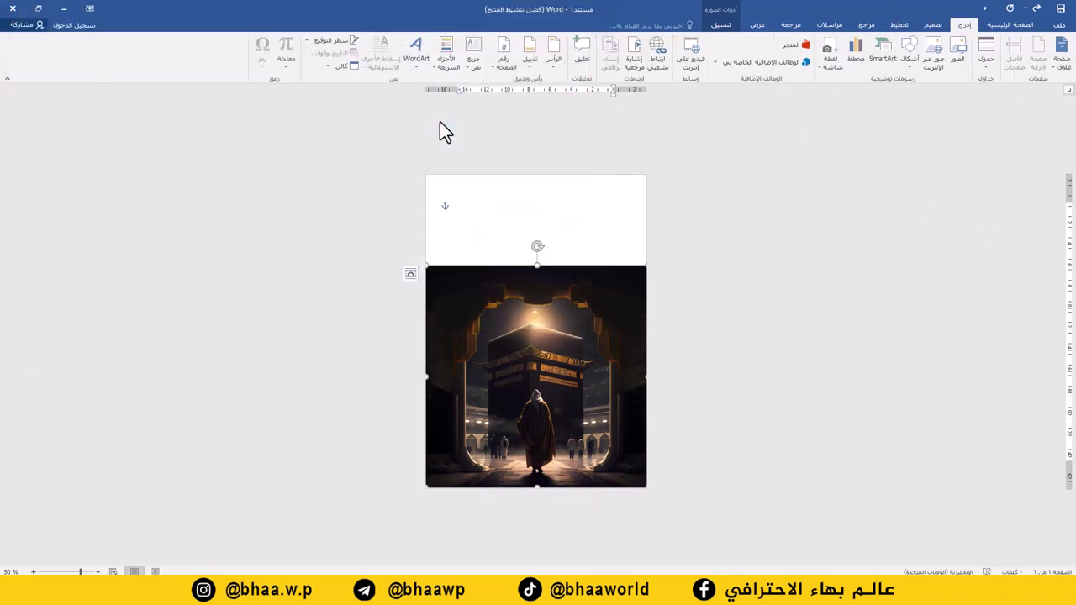
{"action": "right_click", "coordinate": [556, 207]}
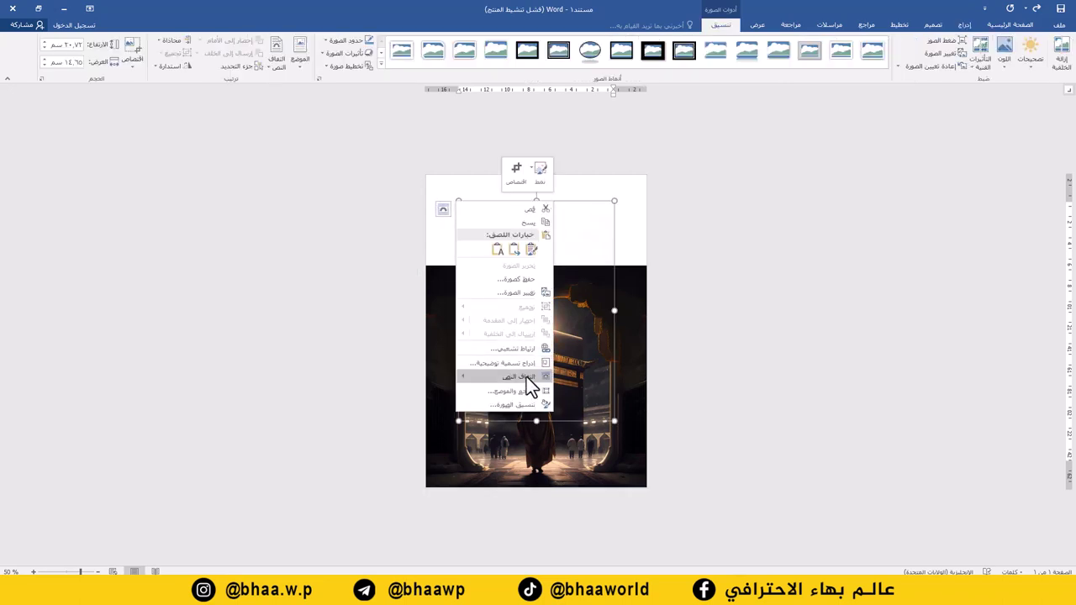
{"action": "mouse_move", "coordinate": [529, 374]}
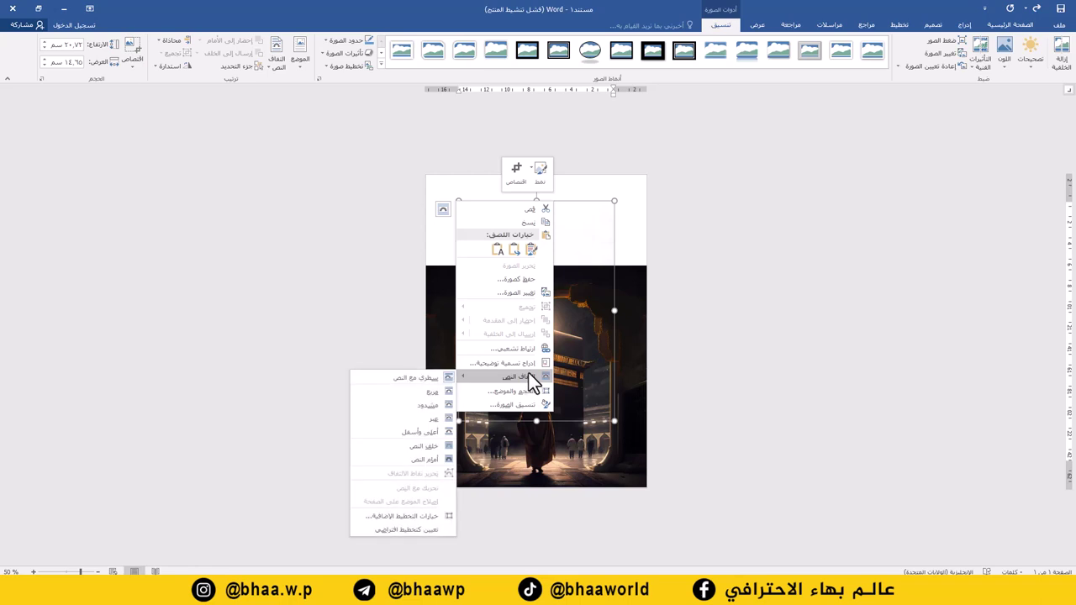
{"action": "left_click", "coordinate": [431, 458]}
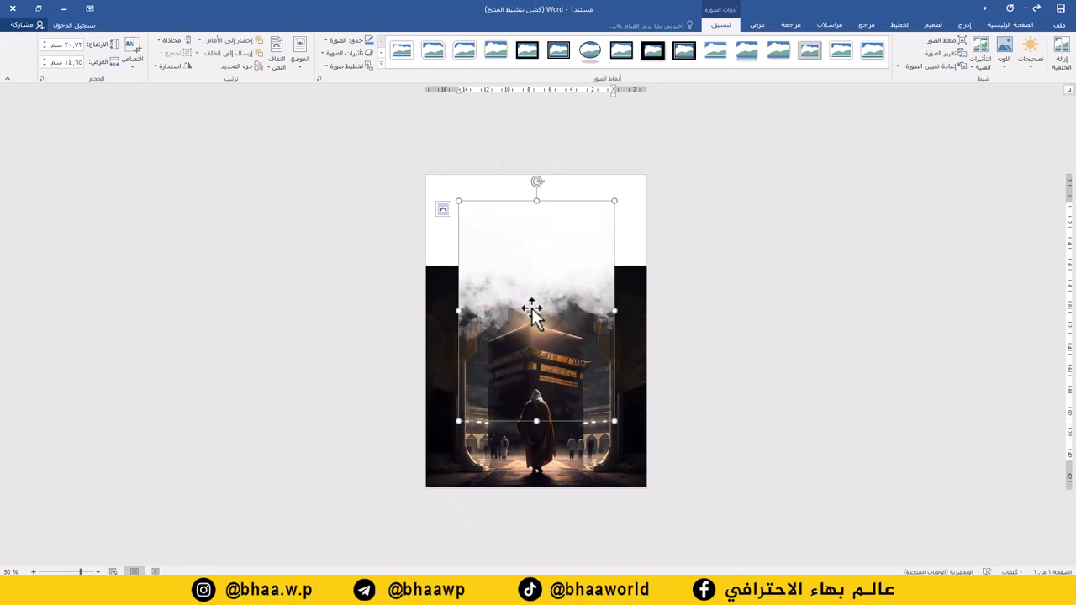
Enlarge the cloud picture to about 21 by 29.7 cm and place it over the page so its clouds overlap the Kaaba picture
{"action": "left_click_drag", "start_coordinate": [613, 199], "coordinate": [648, 176]}
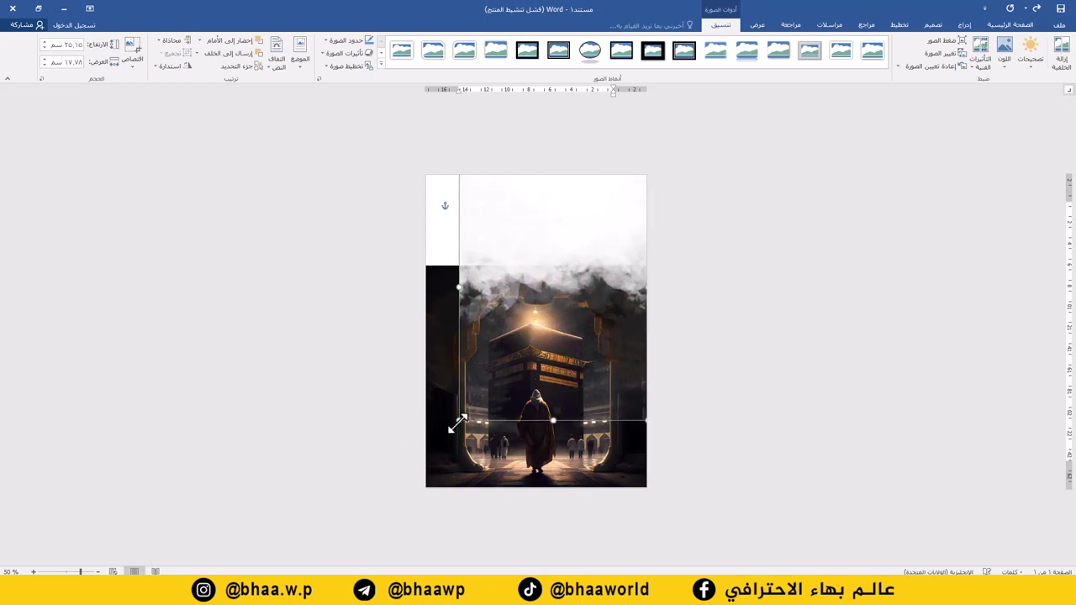
{"action": "left_click_drag", "start_coordinate": [458, 421], "coordinate": [423, 467]}
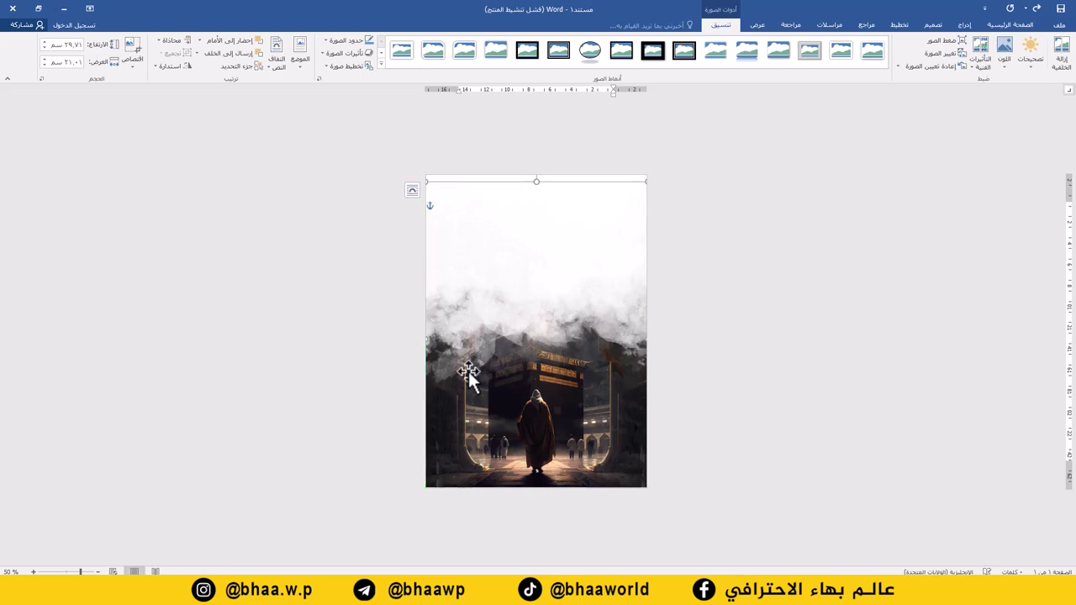
{"action": "left_click", "coordinate": [396, 350]}
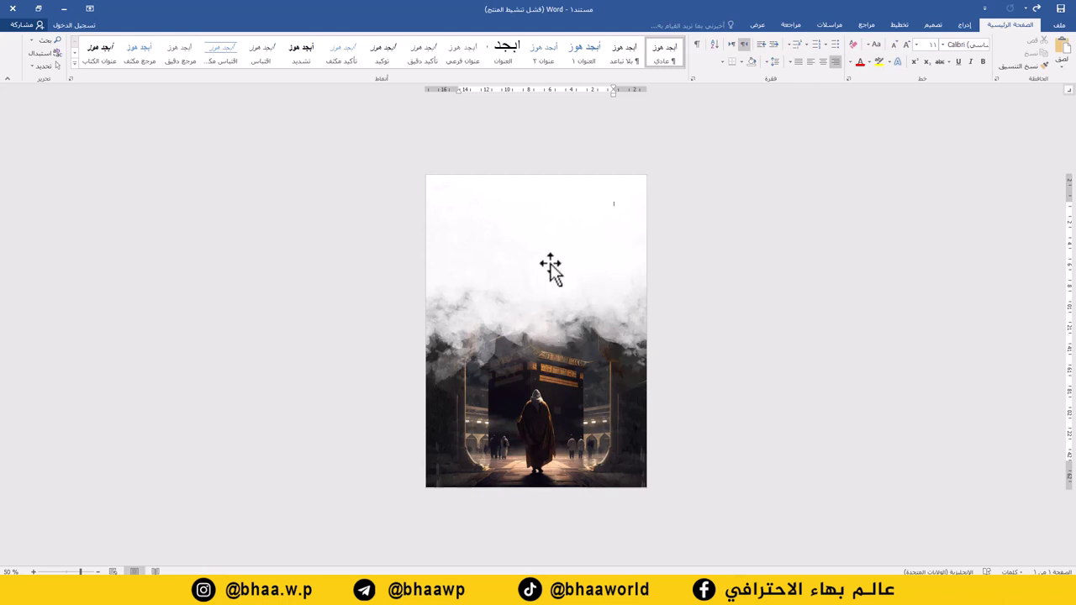
Draw a text box about 16.6 by 4.3 cm across the page's upper area and enter the title "الحج رحلة الى الله"
{"action": "left_click", "coordinate": [965, 25]}
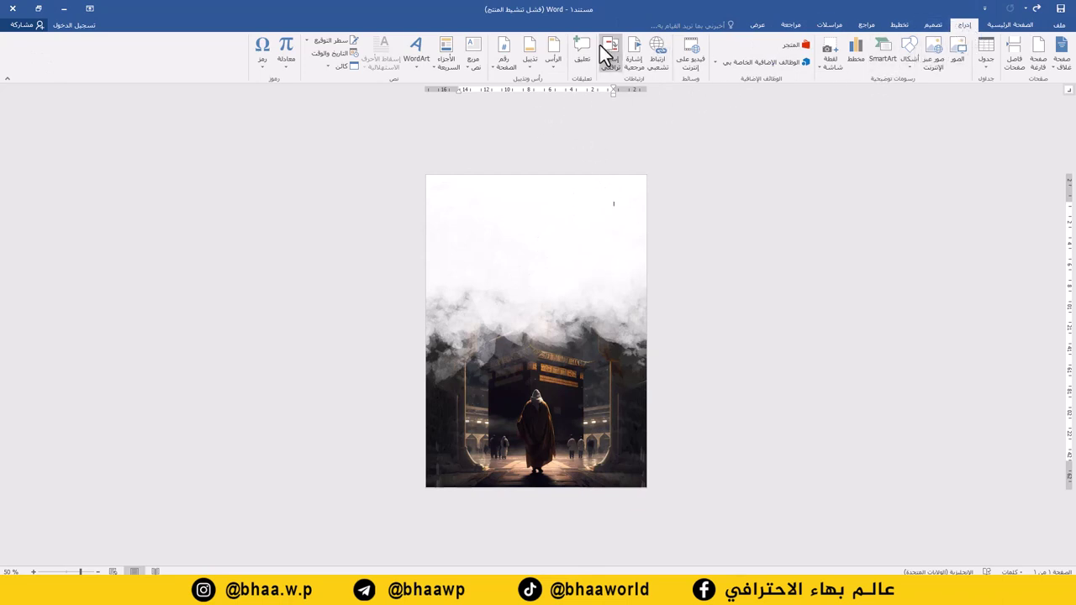
{"action": "left_click", "coordinate": [476, 66]}
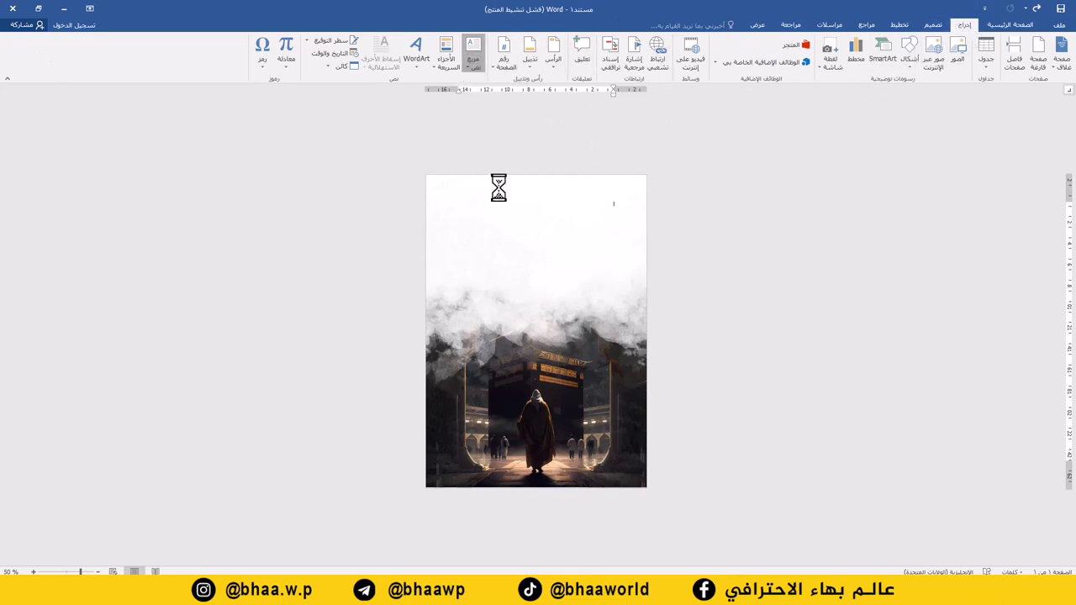
{"action": "left_click", "coordinate": [452, 403]}
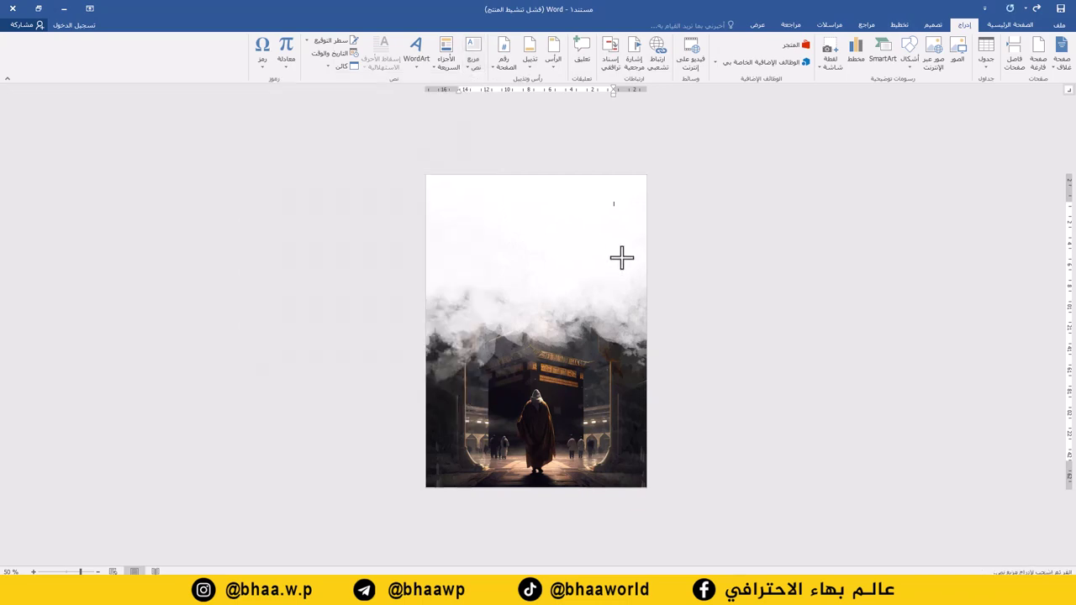
{"action": "mouse_move", "coordinate": [623, 204]}
{"action": "left_mouse_down"}
{"action": "mouse_move", "coordinate": [387, 294]}
{"action": "mouse_move", "coordinate": [463, 266]}
{"action": "mouse_move", "coordinate": [447, 250]}
{"action": "left_mouse_up"}
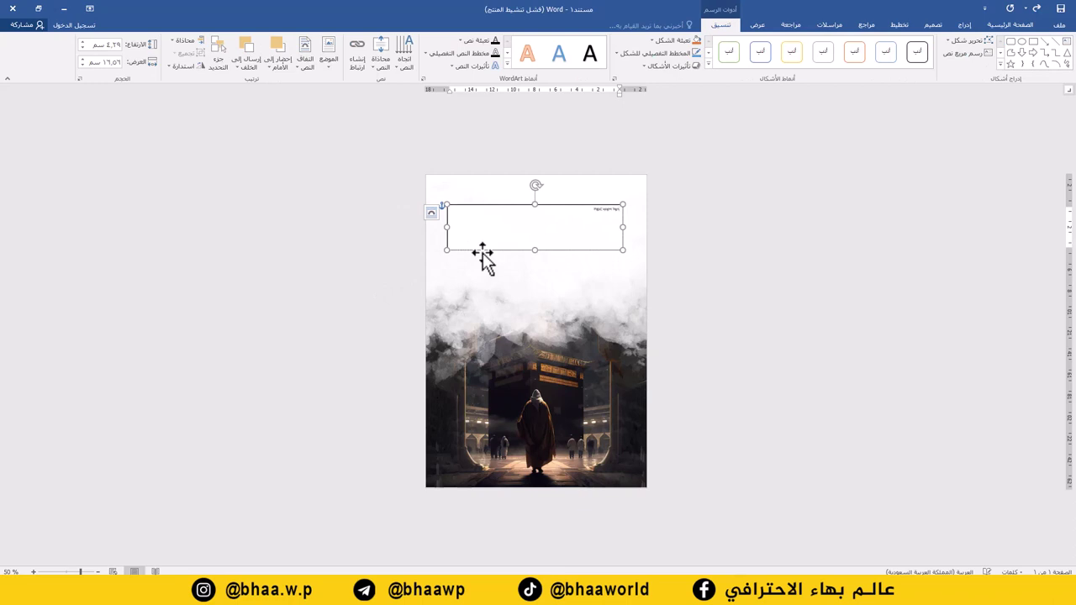
Enlarge all of the title text to a font size of 72
{"action": "key", "text": "ctrl+a"}
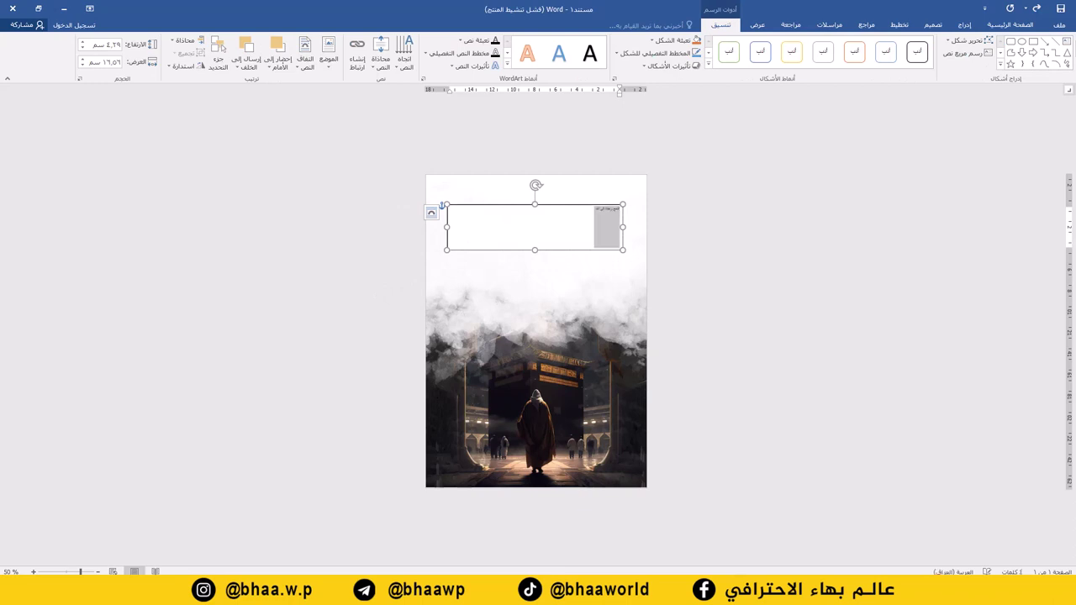
{"action": "left_click", "coordinate": [1010, 24]}
{"action": "left_click", "coordinate": [906, 45]}
{"action": "left_click", "coordinate": [905, 45]}
{"action": "left_click", "coordinate": [906, 44]}
{"action": "left_click", "coordinate": [905, 45]}
{"action": "left_click", "coordinate": [905, 45]}
{"action": "left_click", "coordinate": [906, 45]}
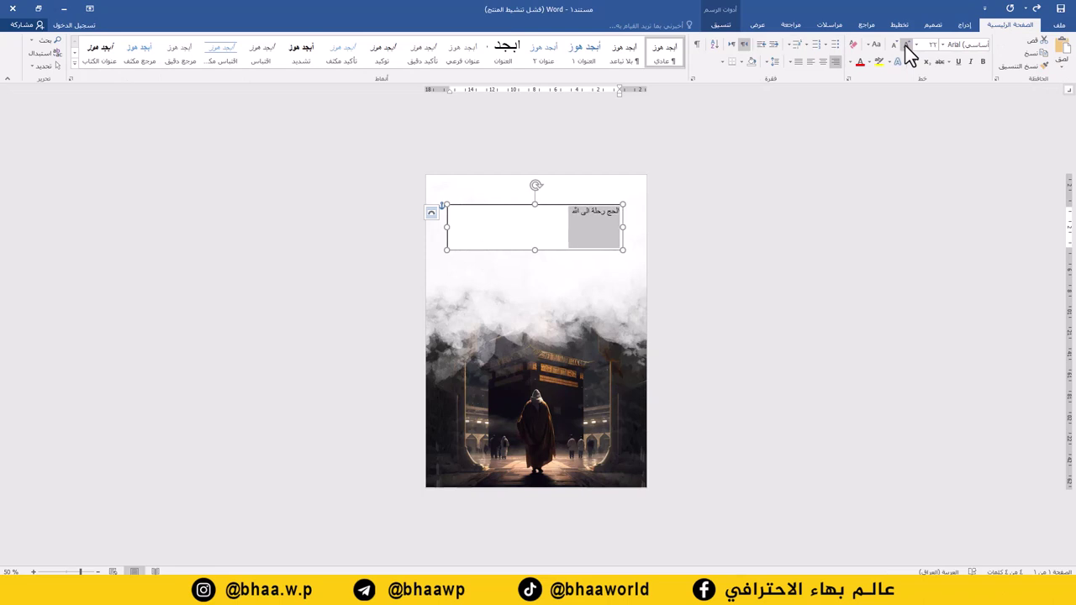
{"action": "left_click", "coordinate": [906, 45]}
{"action": "left_click", "coordinate": [906, 44]}
{"action": "left_click", "coordinate": [904, 45]}
{"action": "left_click", "coordinate": [905, 44]}
{"action": "left_click", "coordinate": [905, 45]}
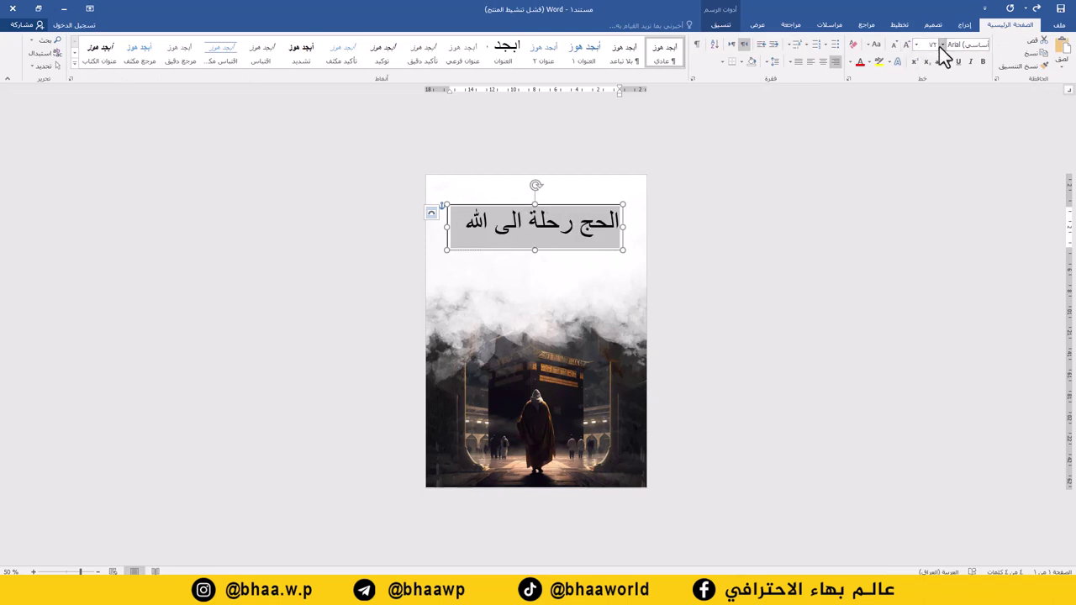
Change the title's font to Hacen Algeria Hd and widen its text box to about 17.8 cm so the title fits on one line
{"action": "left_click", "coordinate": [942, 45]}
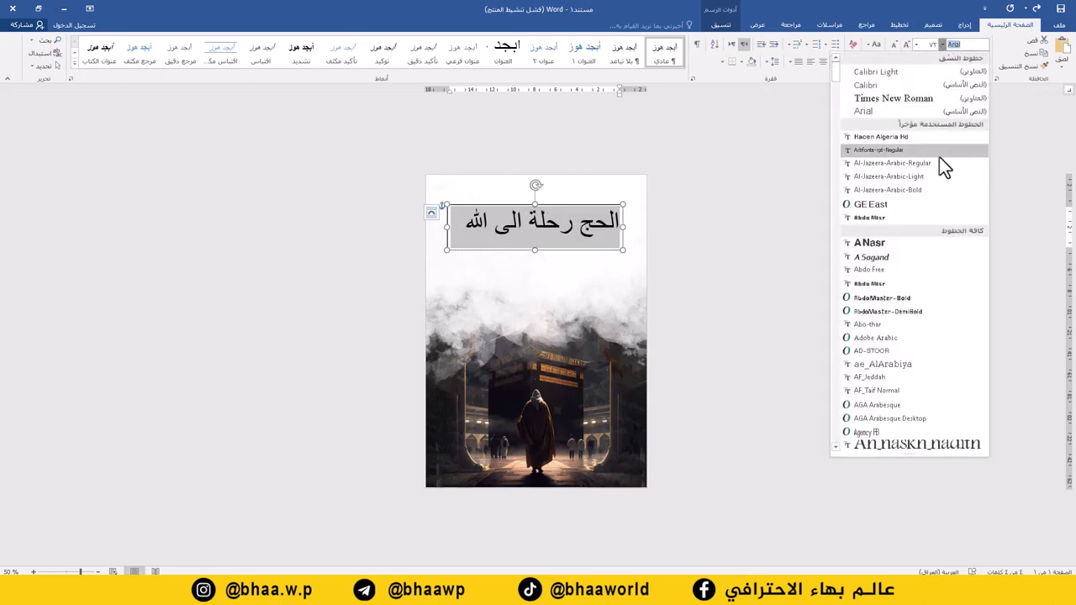
{"action": "left_click", "coordinate": [892, 140]}
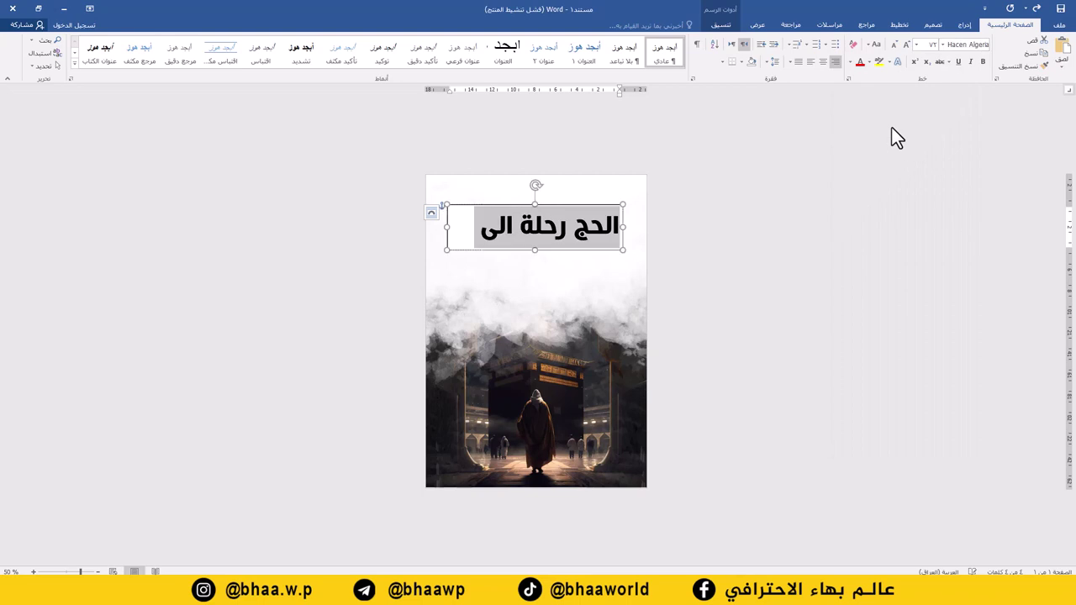
{"action": "left_click", "coordinate": [897, 47]}
{"action": "left_click", "coordinate": [907, 44]}
{"action": "left_click", "coordinate": [448, 226]}
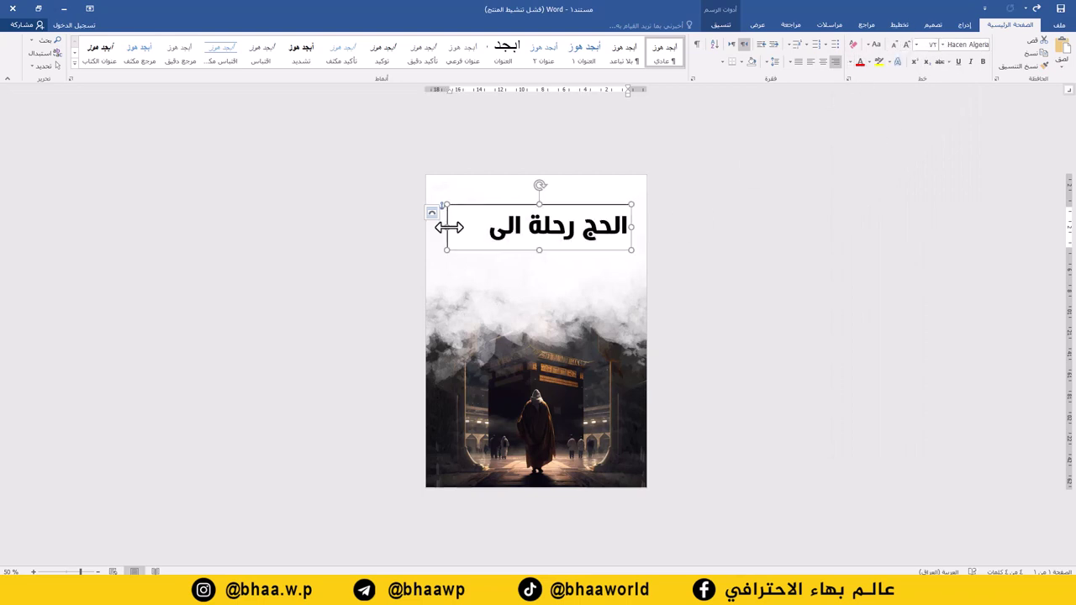
{"action": "left_click_drag", "start_coordinate": [448, 227], "coordinate": [439, 226]}
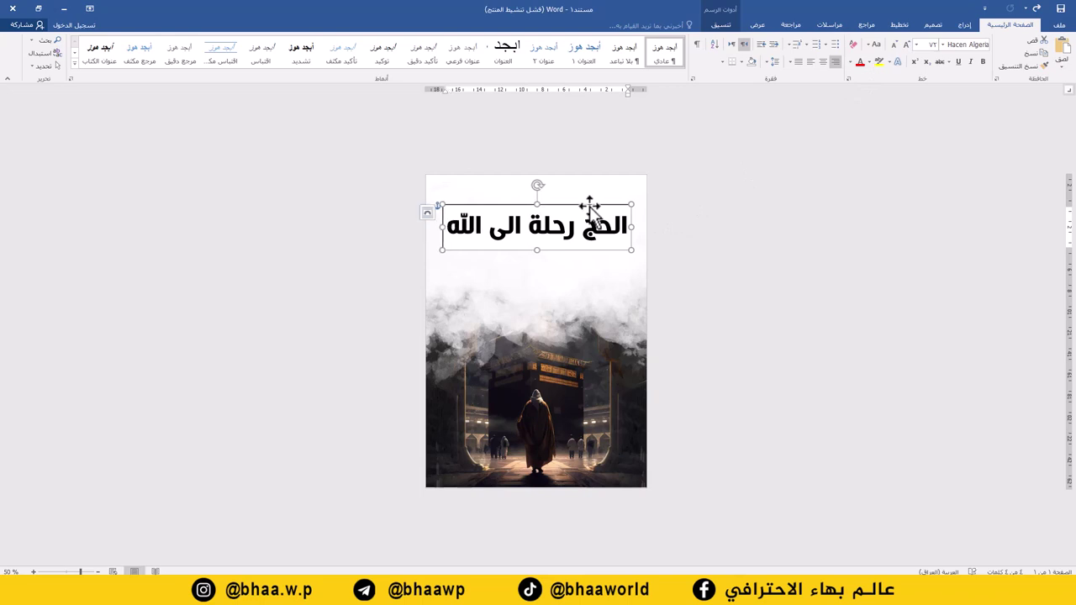
Remove the fill and the outline from the title's text box
{"action": "left_click", "coordinate": [722, 27]}
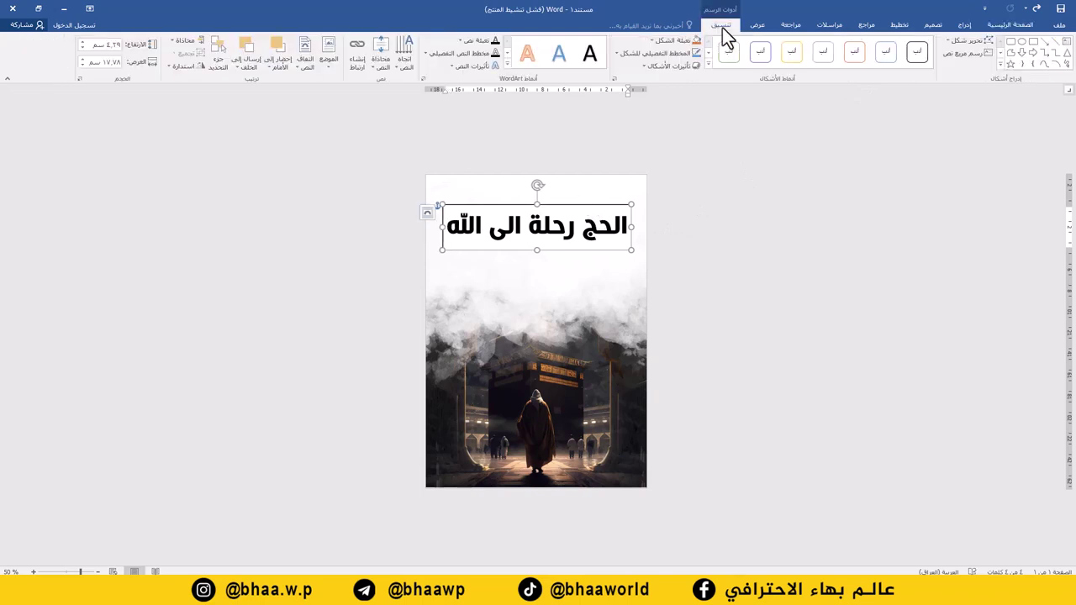
{"action": "left_click", "coordinate": [665, 42]}
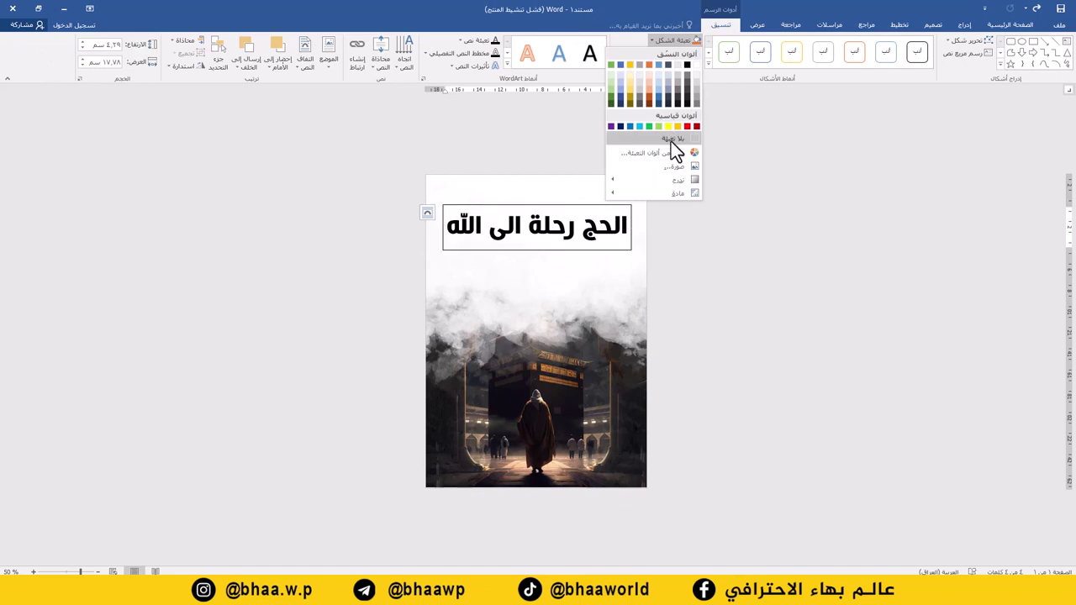
{"action": "left_click", "coordinate": [672, 141]}
{"action": "left_click", "coordinate": [685, 53]}
{"action": "left_click", "coordinate": [659, 152]}
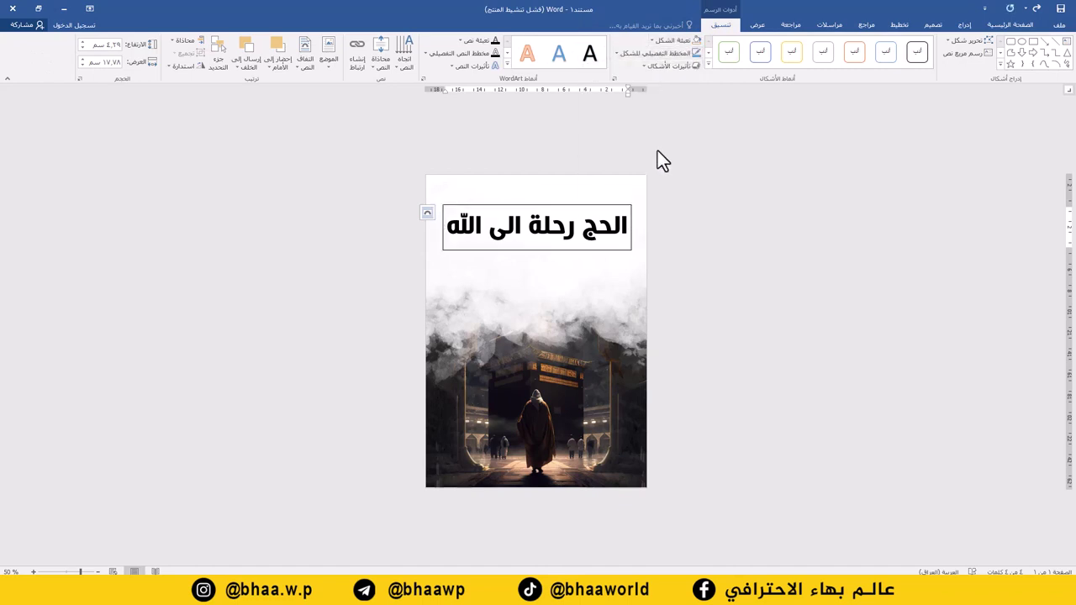
{"action": "left_click_drag", "start_coordinate": [562, 203], "coordinate": [563, 202]}
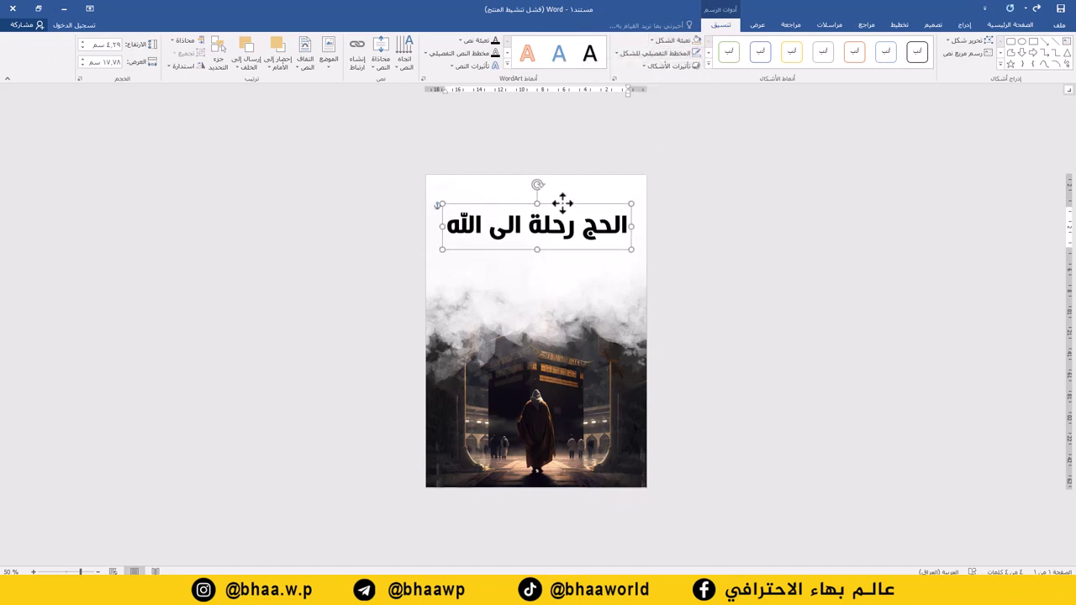
Set the title's font size to 66 and centre the text in its box
{"action": "left_click", "coordinate": [1011, 24]}
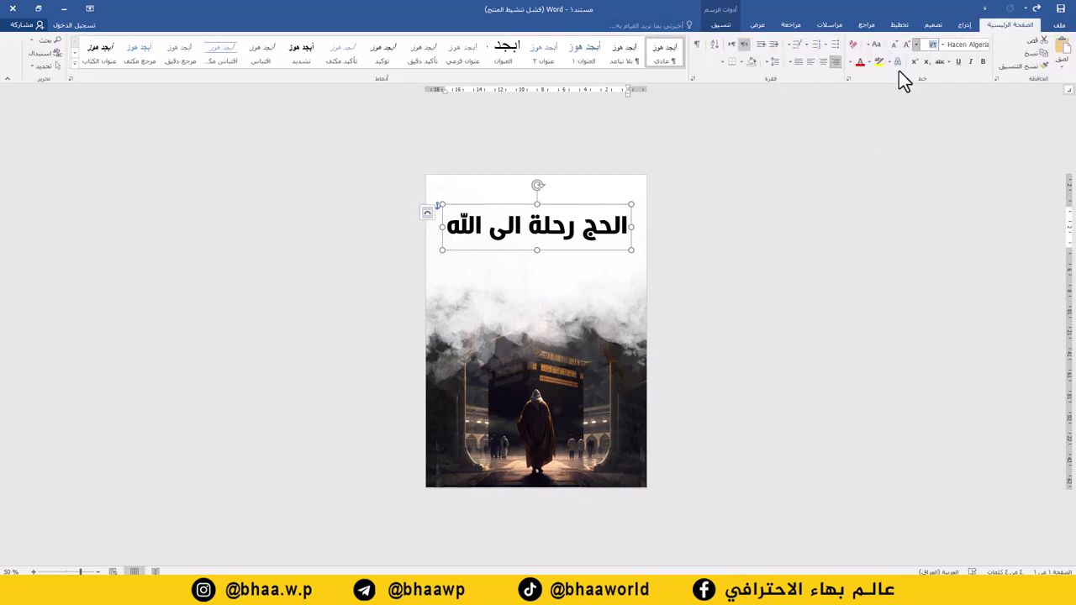
{"action": "type", "text": "66"}
{"action": "key", "text": "Return"}
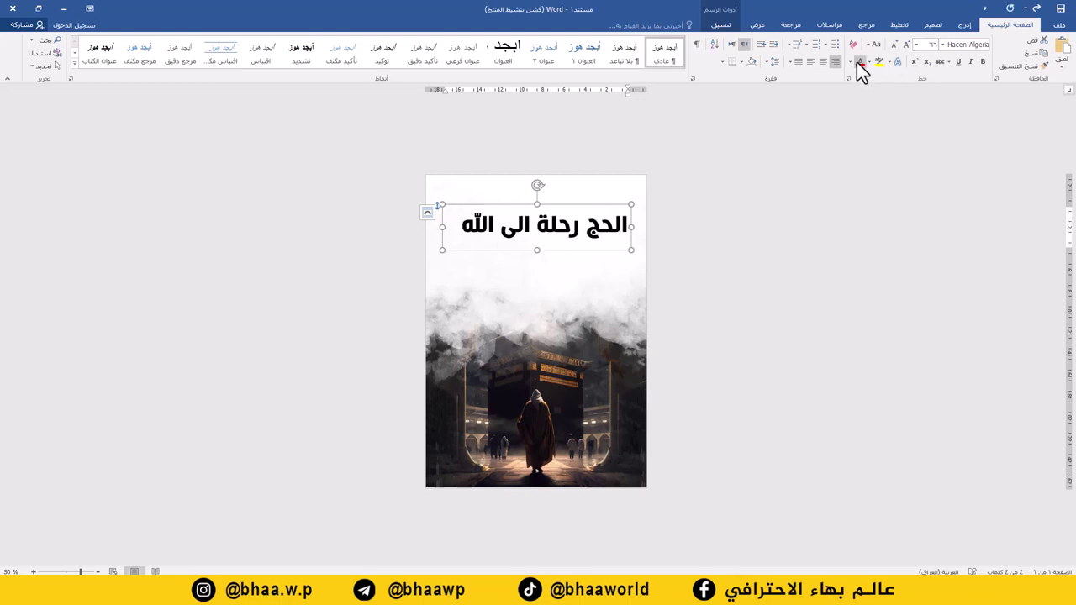
{"action": "left_click", "coordinate": [824, 59]}
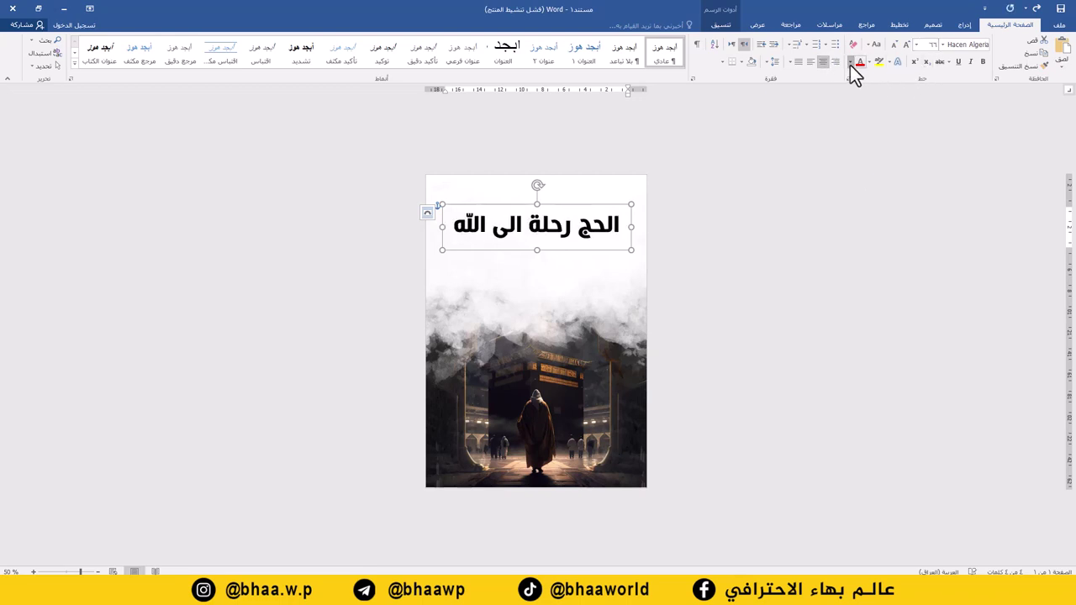
Colour the title text dark orange, apply an inner shadow to it, and nudge its text box slightly upward
{"action": "left_click", "coordinate": [850, 63]}
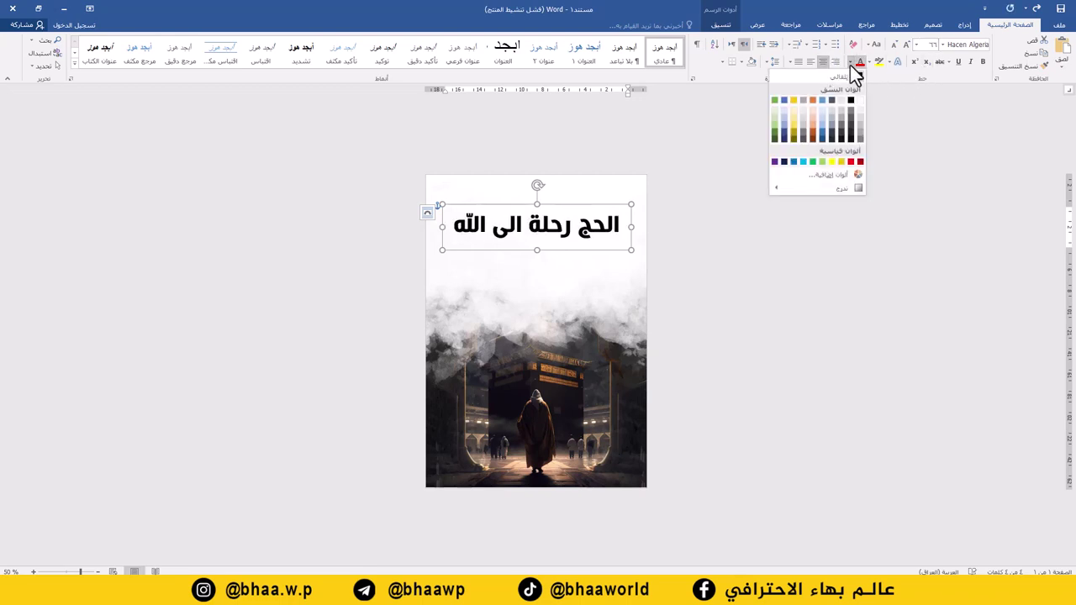
{"action": "left_click", "coordinate": [817, 135]}
{"action": "left_click", "coordinate": [719, 25]}
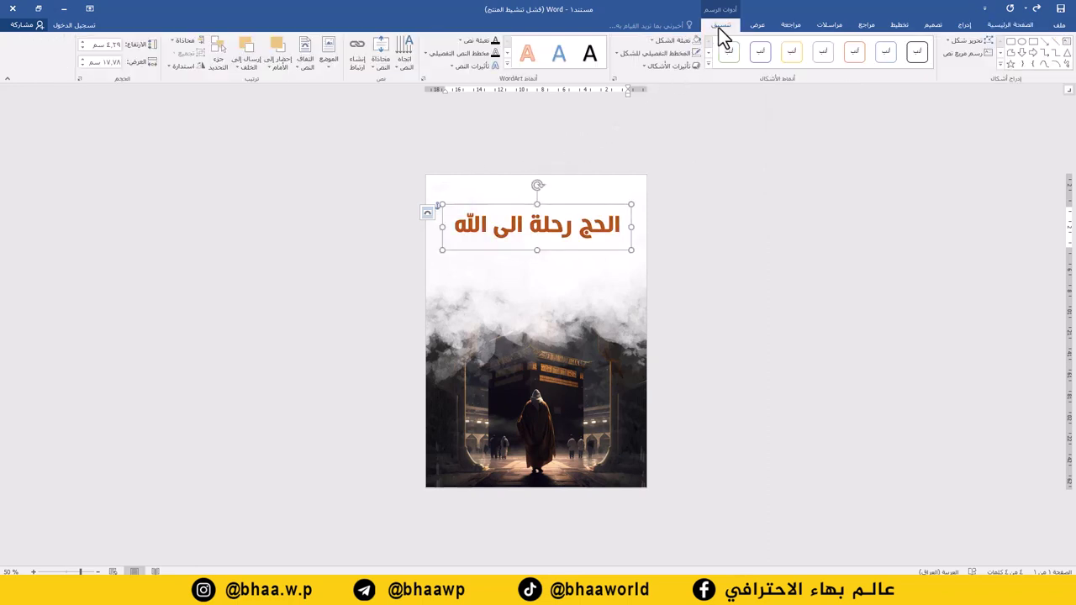
{"action": "left_click", "coordinate": [463, 66]}
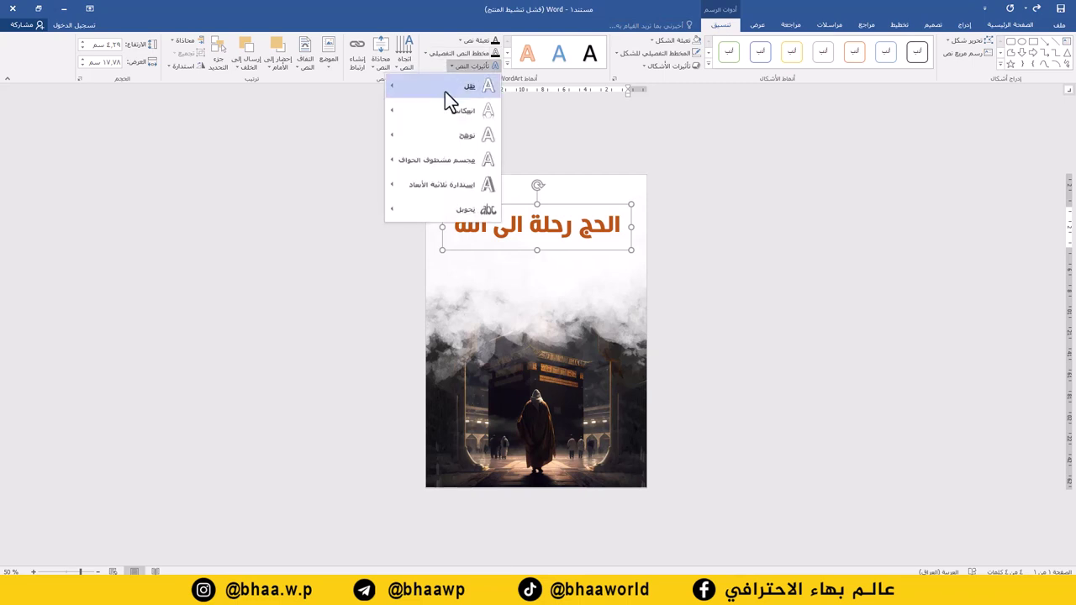
{"action": "mouse_move", "coordinate": [445, 88]}
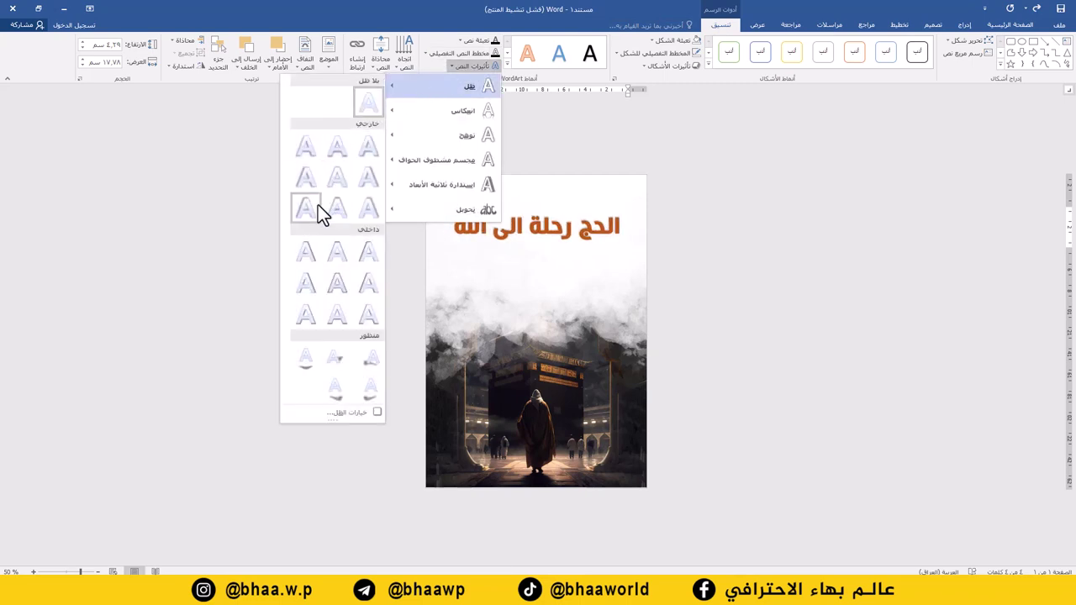
{"action": "left_click", "coordinate": [323, 251]}
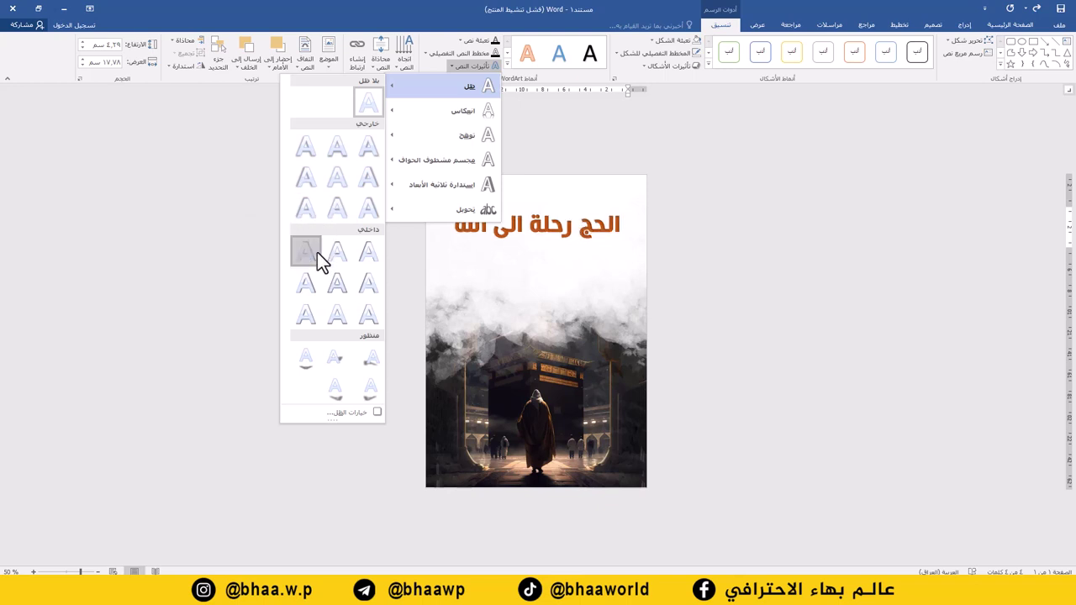
{"action": "left_click_drag", "start_coordinate": [567, 208], "coordinate": [565, 204]}
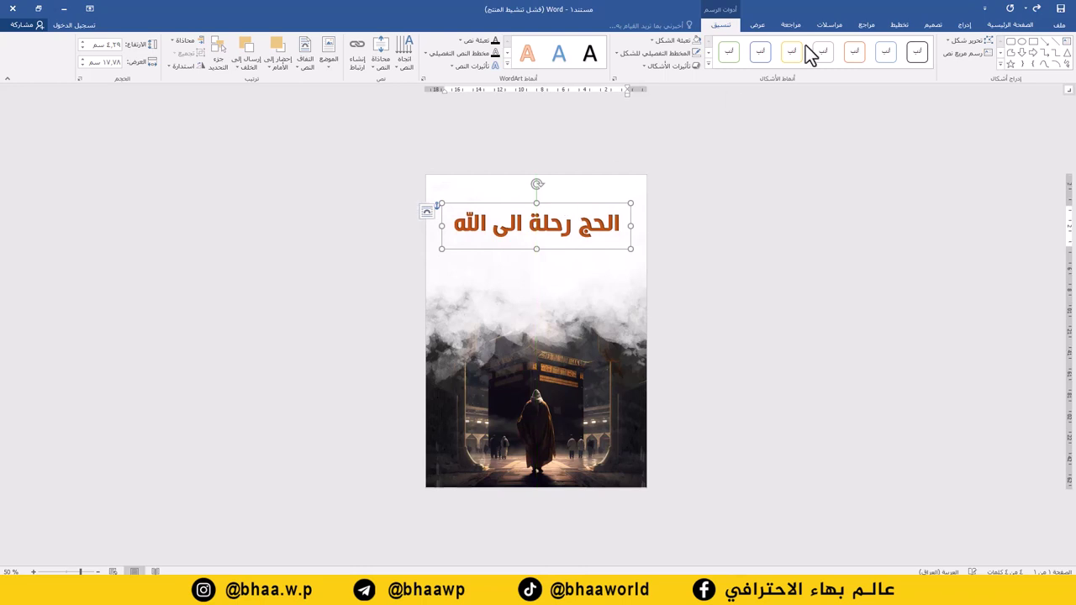
Draw a rectangle about 13.5 cm wide and 1.4 cm high just below the title
{"action": "left_click", "coordinate": [965, 25]}
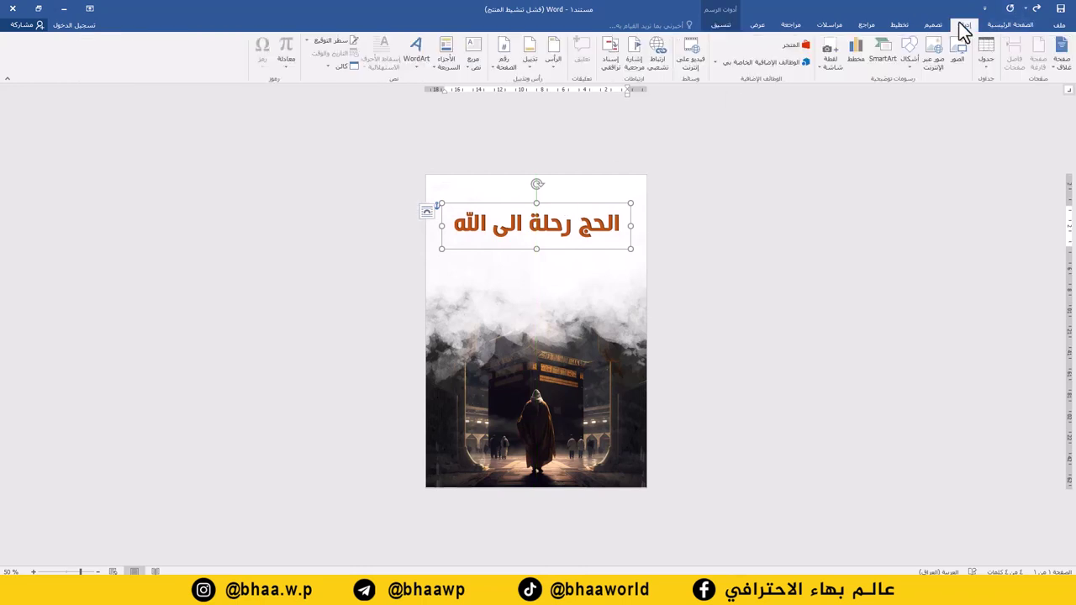
{"action": "left_click", "coordinate": [913, 65]}
{"action": "left_click", "coordinate": [828, 115]}
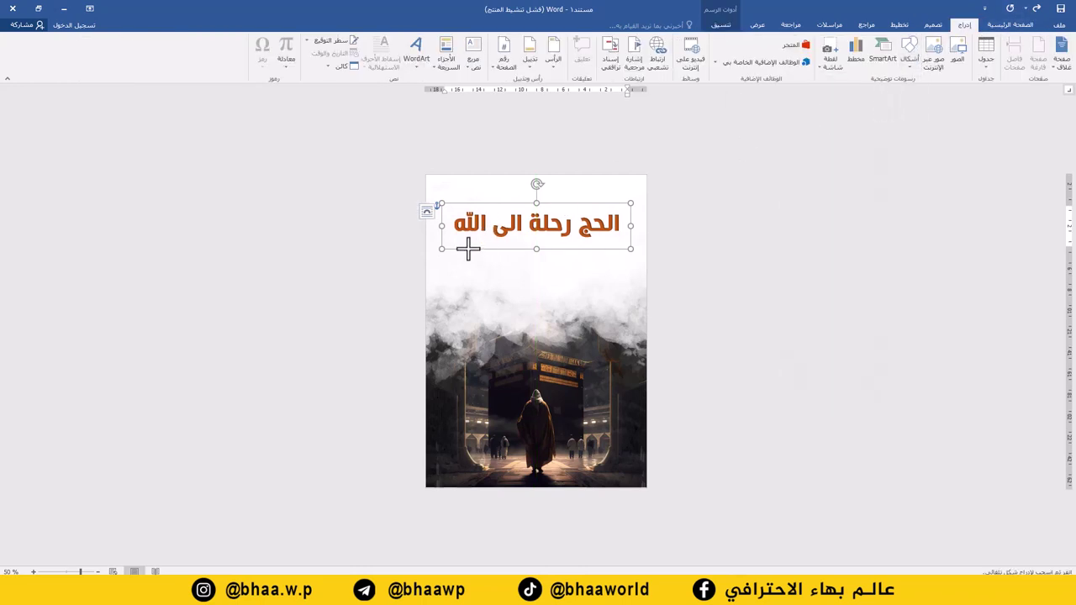
{"action": "mouse_move", "coordinate": [470, 247]}
{"action": "left_mouse_down"}
{"action": "mouse_move", "coordinate": [499, 278]}
{"action": "mouse_move", "coordinate": [615, 262]}
{"action": "left_mouse_up"}
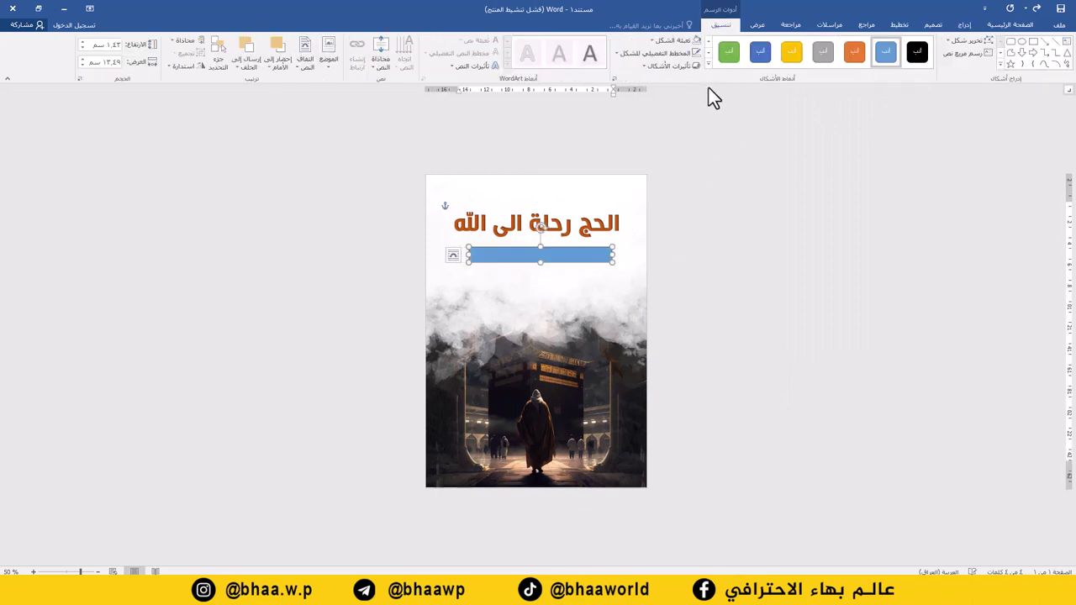
Fill the rectangle below the title with dark grey and remove its outline
{"action": "left_click", "coordinate": [671, 39]}
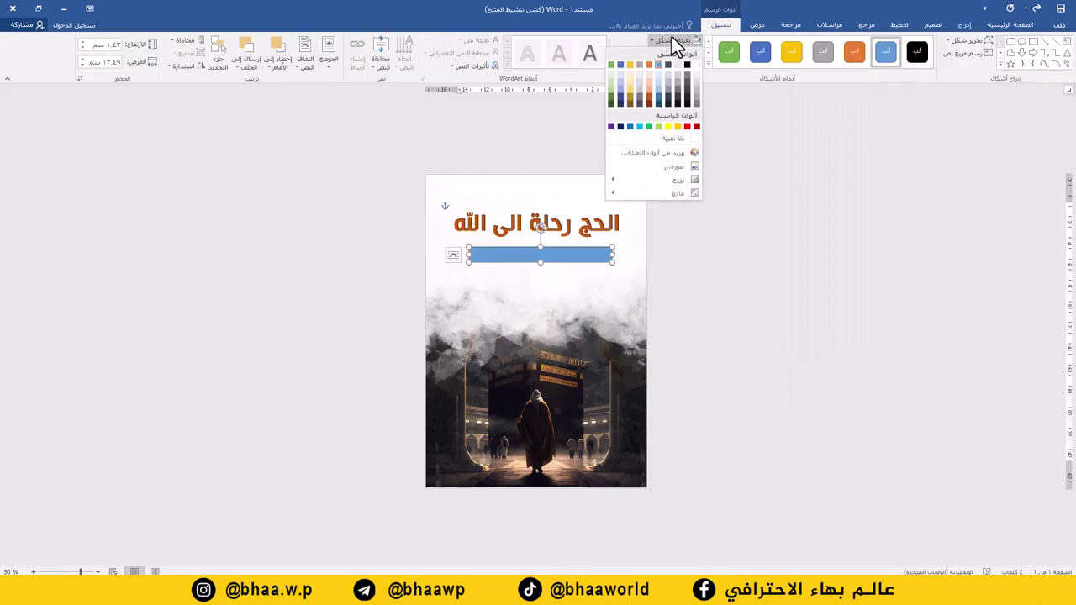
{"action": "left_click", "coordinate": [687, 103]}
{"action": "left_click", "coordinate": [673, 53]}
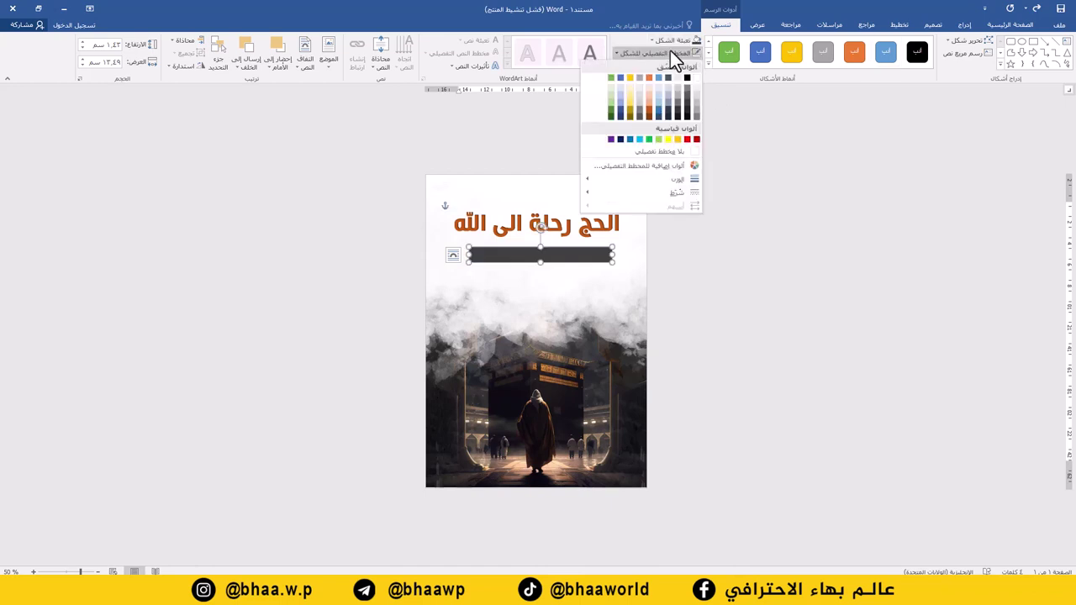
{"action": "left_click", "coordinate": [673, 153]}
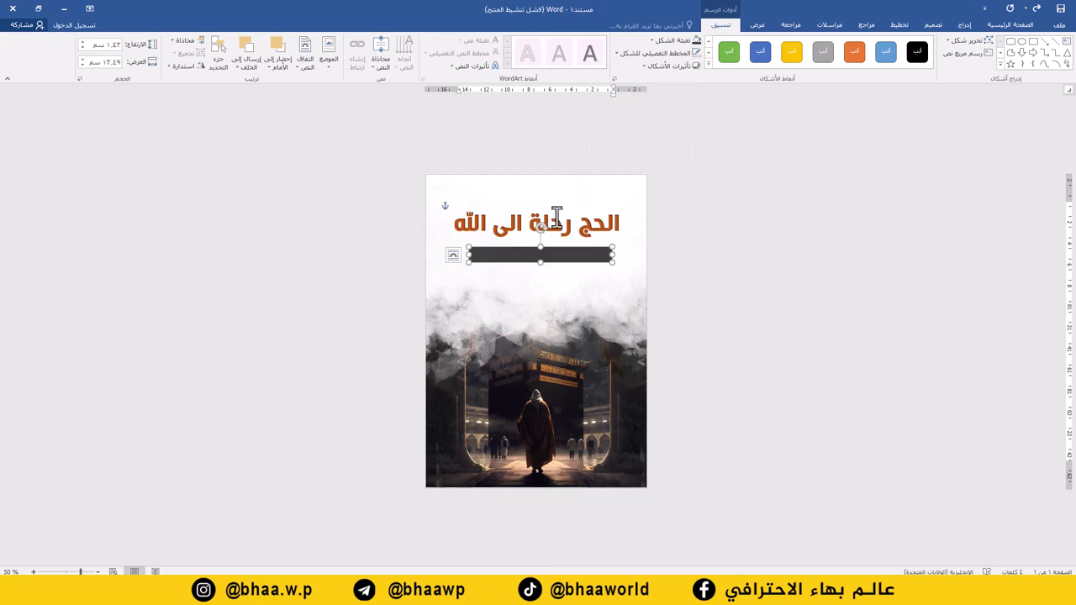
Duplicate the title's text box down onto the dark bar and replace its text with "تأليف | " followed by the author's full name
{"action": "scroll", "coordinate": [577, 243], "scroll_direction": "up", "scroll_amount": 4}
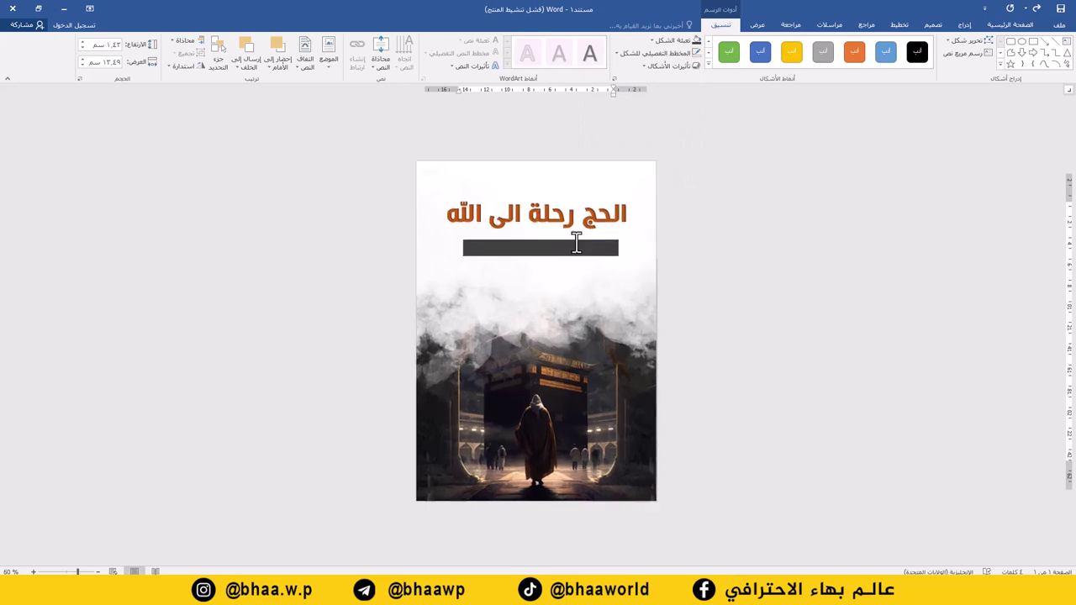
{"action": "left_click", "coordinate": [586, 206]}
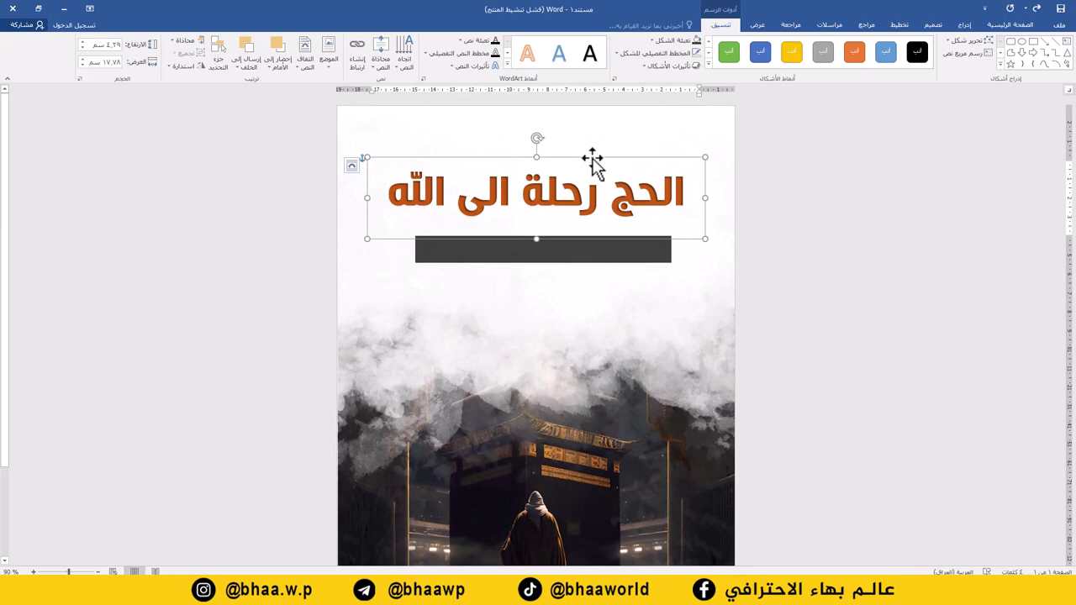
{"action": "left_click_drag", "start_coordinate": [593, 160], "coordinate": [593, 219]}
{"action": "left_click", "coordinate": [581, 252]}
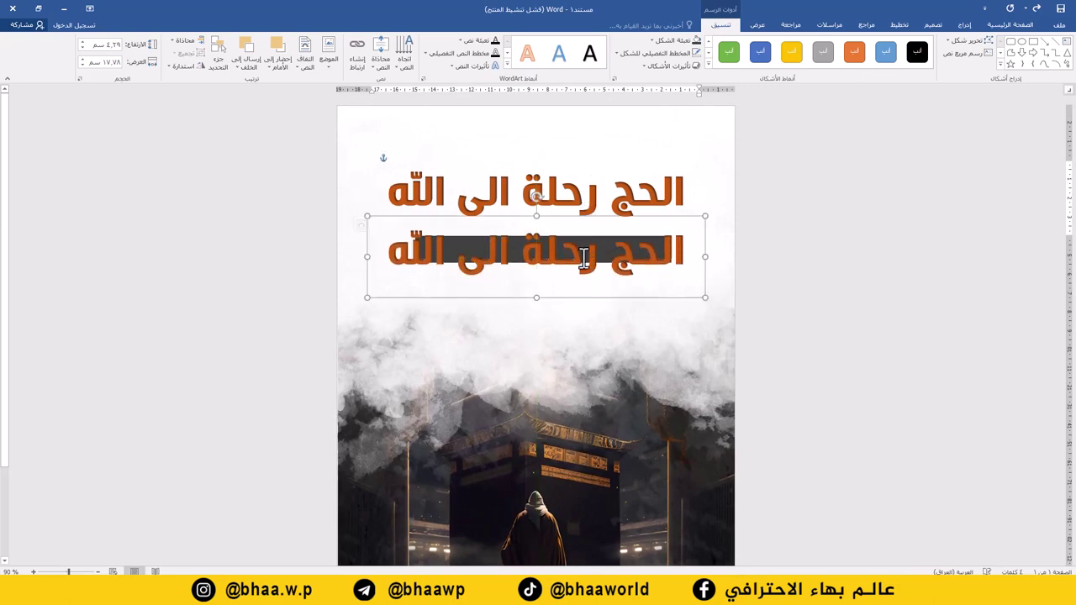
{"action": "triple_click", "coordinate": [581, 262]}
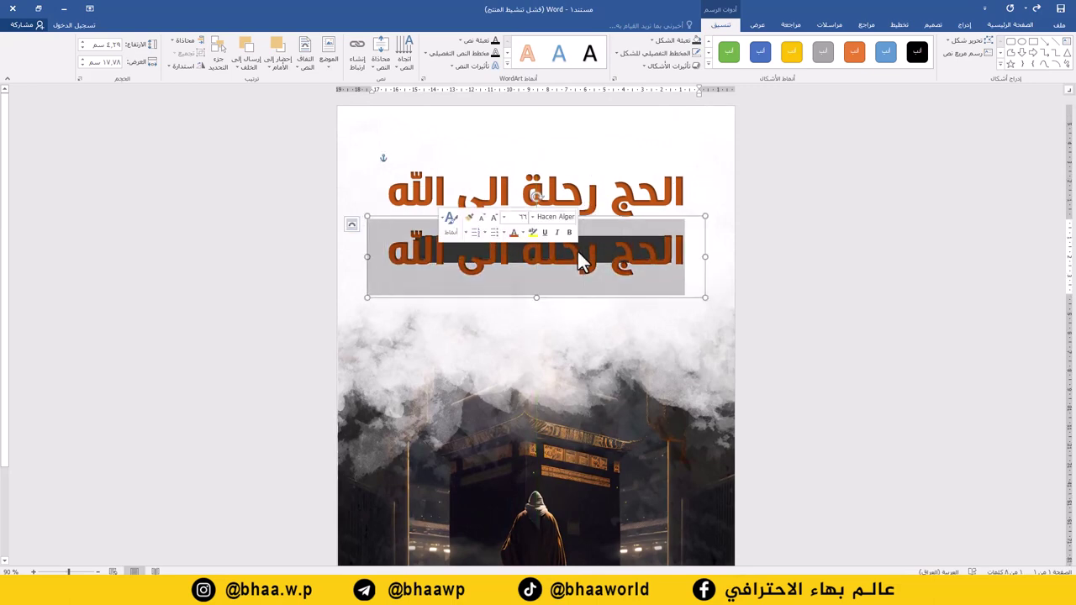
{"action": "type", "text": "تأ"}
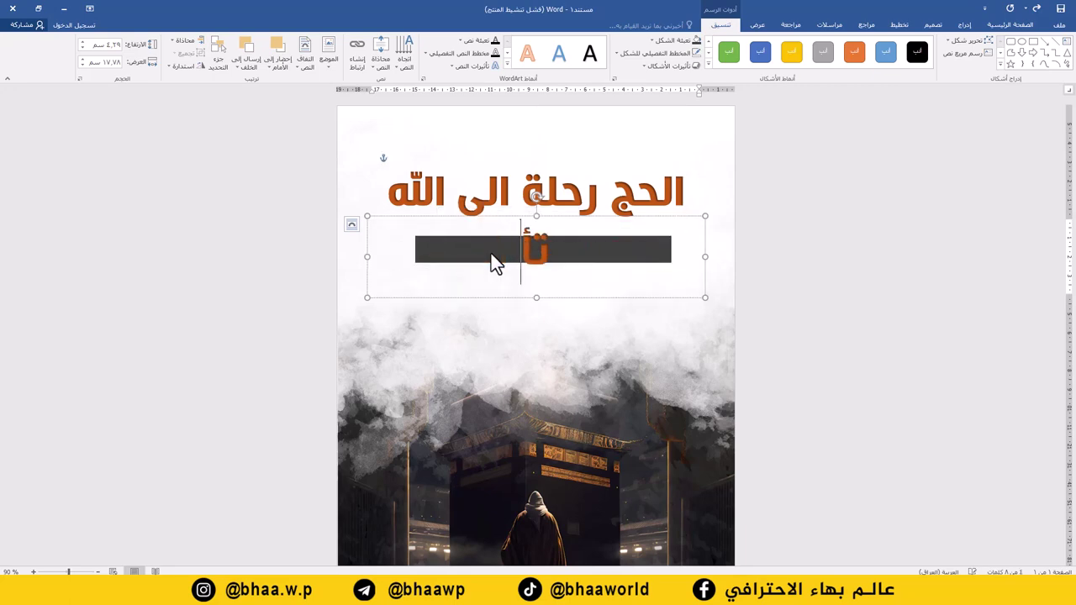
{"action": "type", "text": "ليف"}
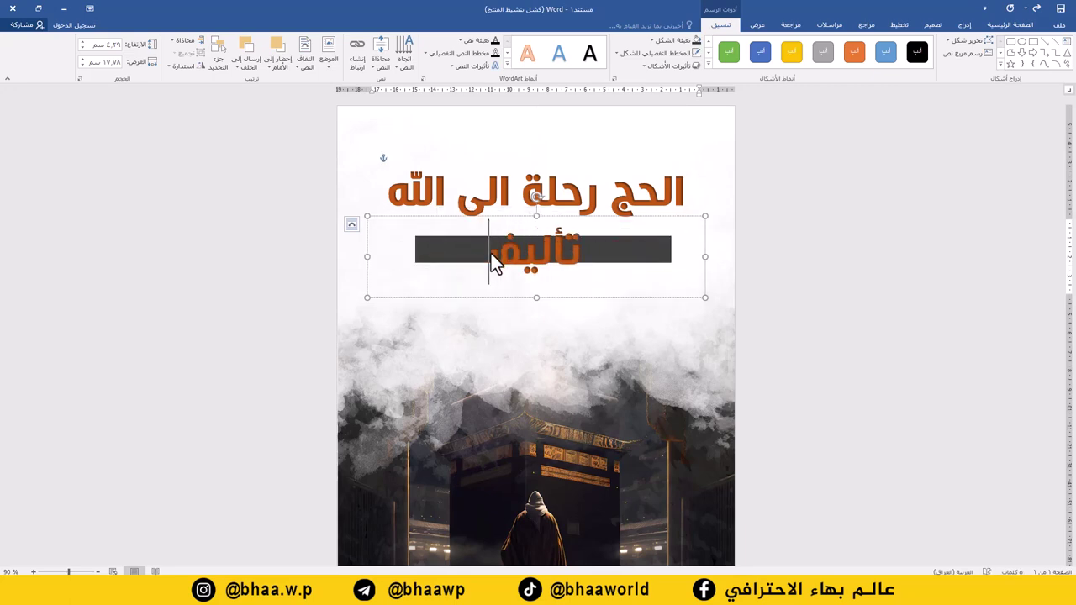
{"action": "type", "text": " | محمد"}
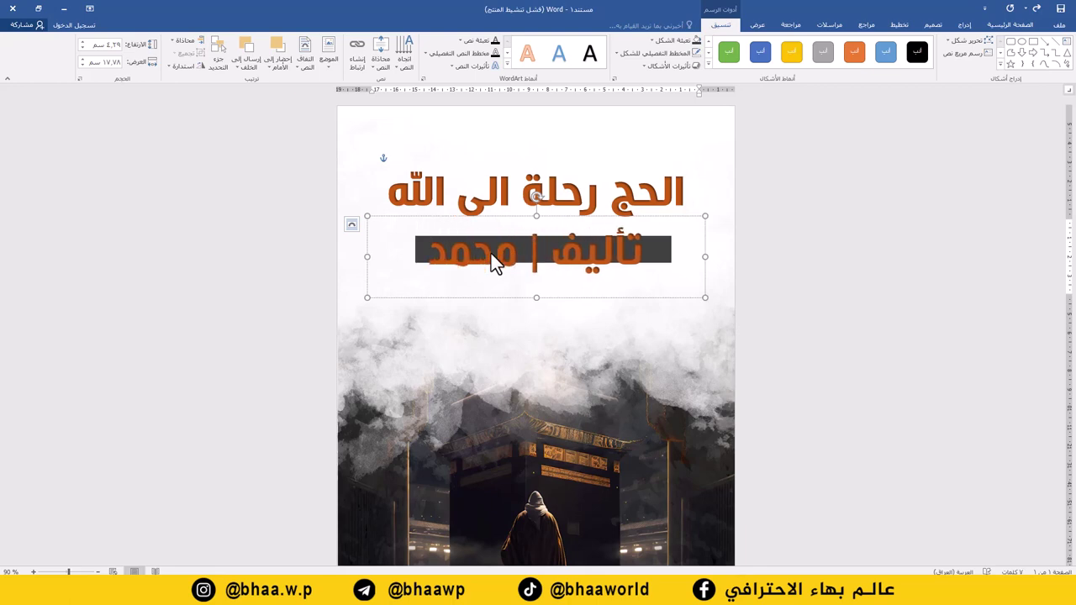
{"action": "type", "text": " السل"}
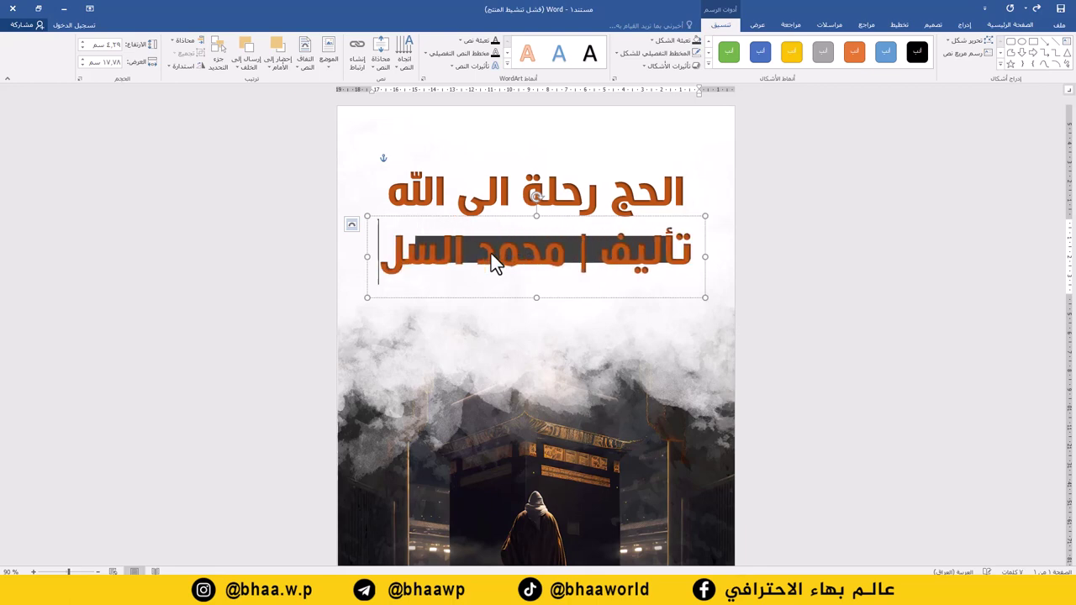
{"action": "key", "text": "ctrl+z"}
Reduce the whole author line to a font size of 30
{"action": "key", "text": "ctrl+a"}
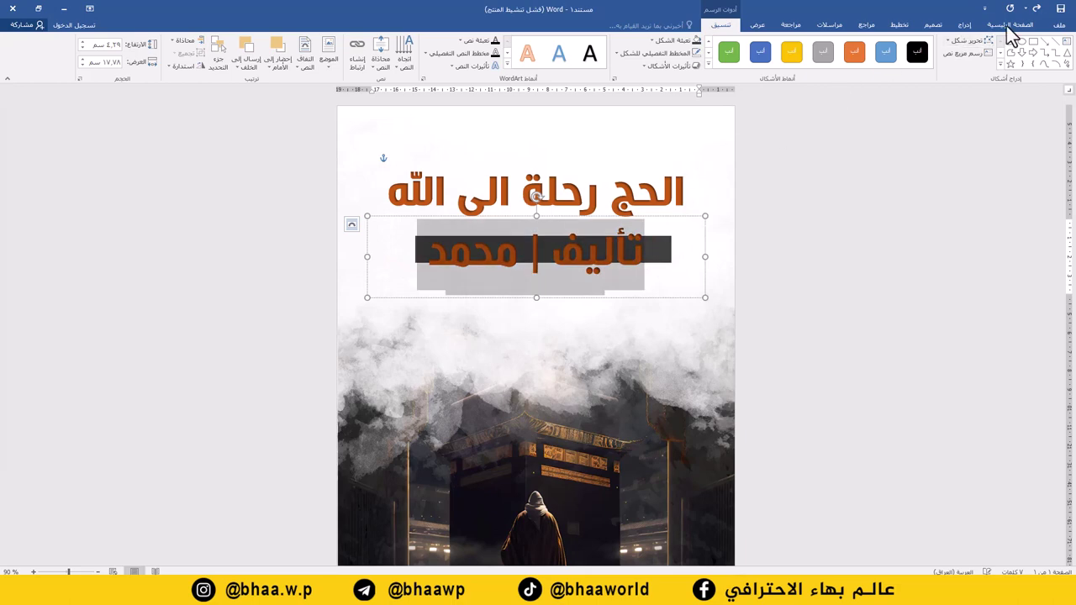
{"action": "left_click", "coordinate": [1011, 25]}
{"action": "left_click", "coordinate": [894, 47]}
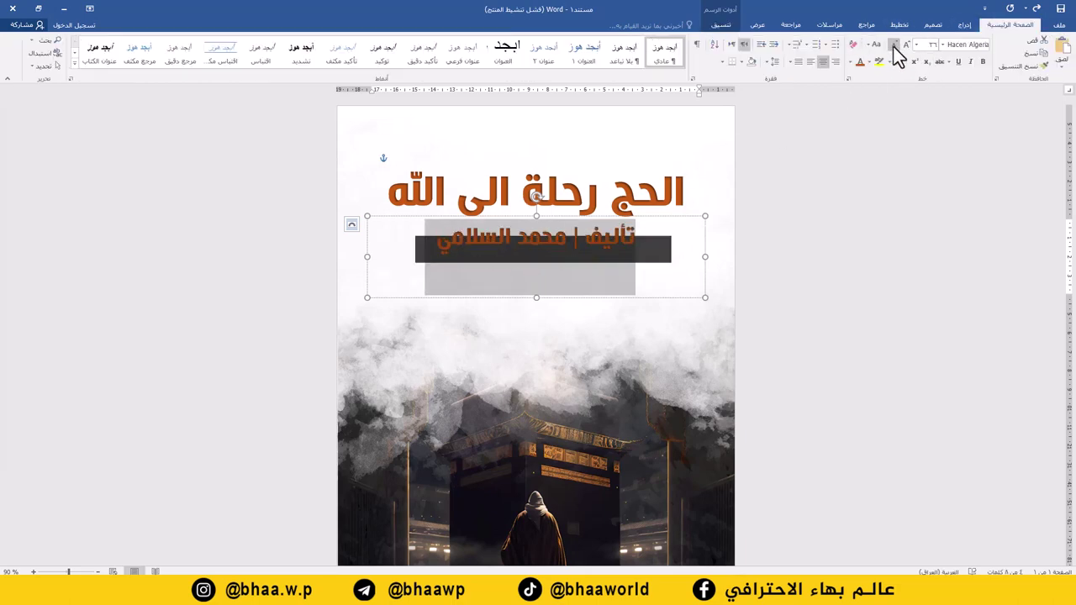
{"action": "left_click", "coordinate": [894, 47]}
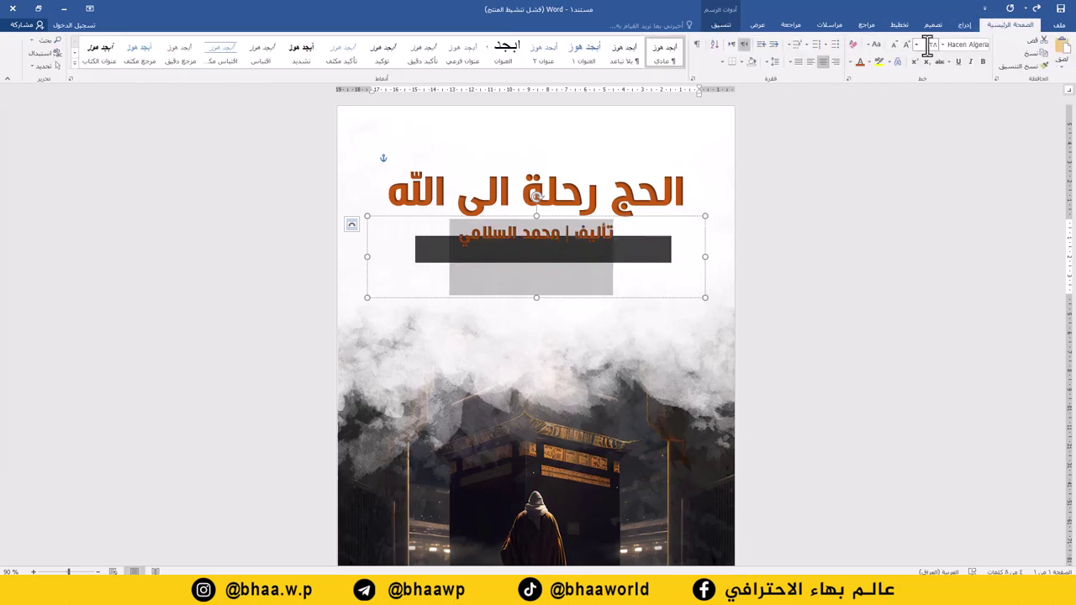
{"action": "left_click", "coordinate": [892, 50]}
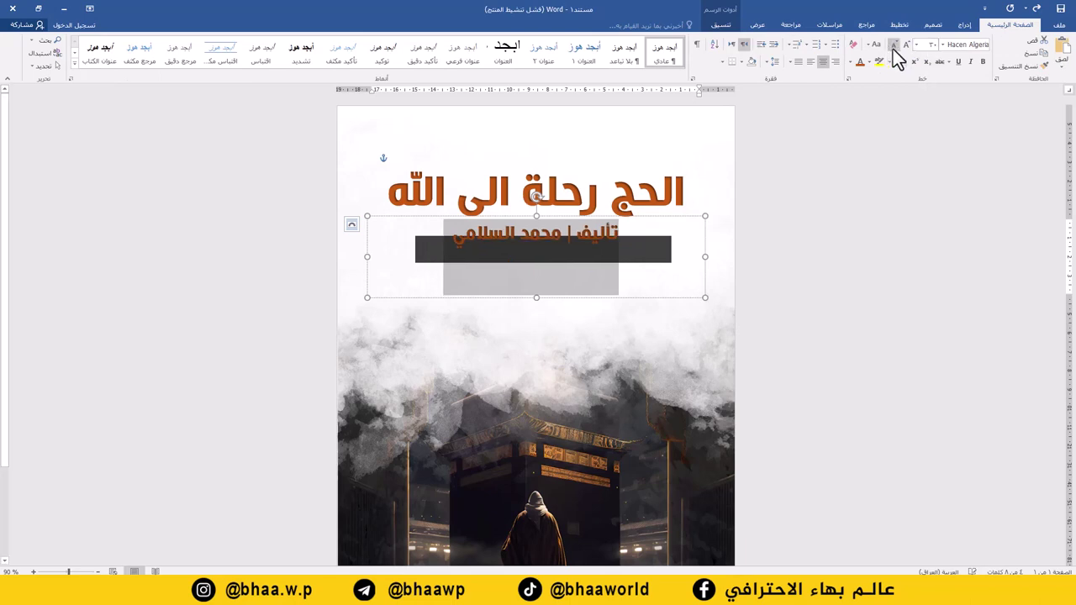
Narrow the author line's text box to fit its text, centre it over the dark bar, and colour the text white
{"action": "left_click_drag", "start_coordinate": [673, 220], "coordinate": [673, 231]}
{"action": "left_click_drag", "start_coordinate": [707, 272], "coordinate": [560, 263]}
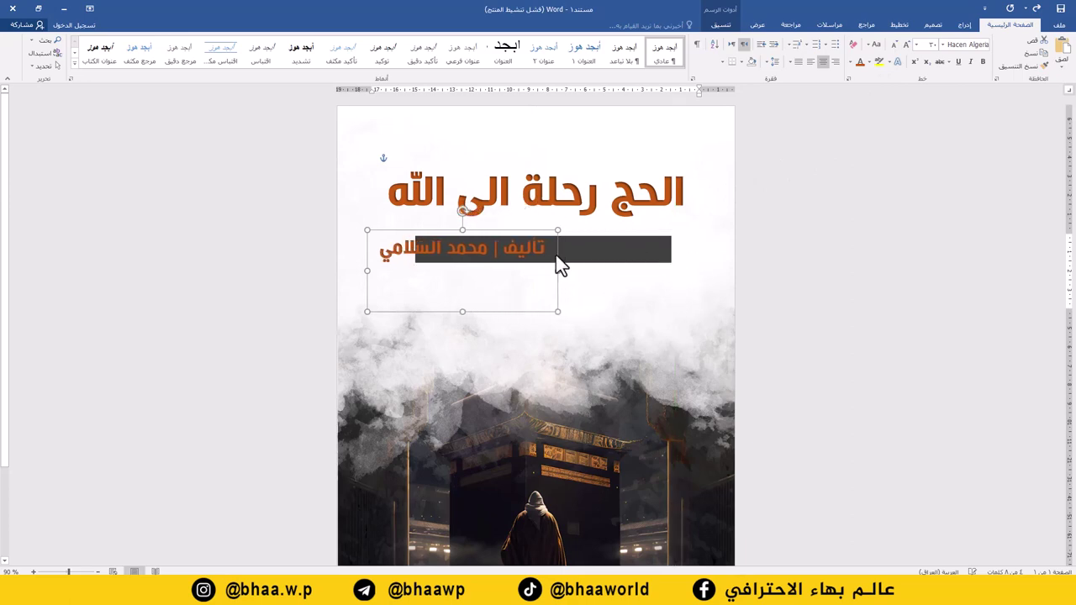
{"action": "left_click_drag", "start_coordinate": [524, 233], "coordinate": [604, 232]}
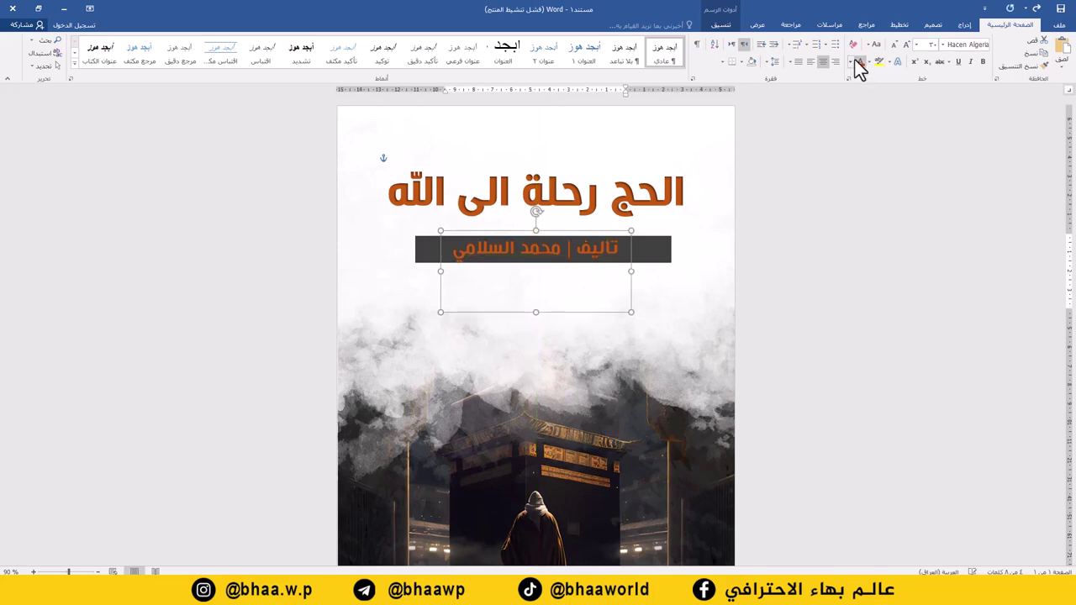
{"action": "left_click", "coordinate": [853, 62]}
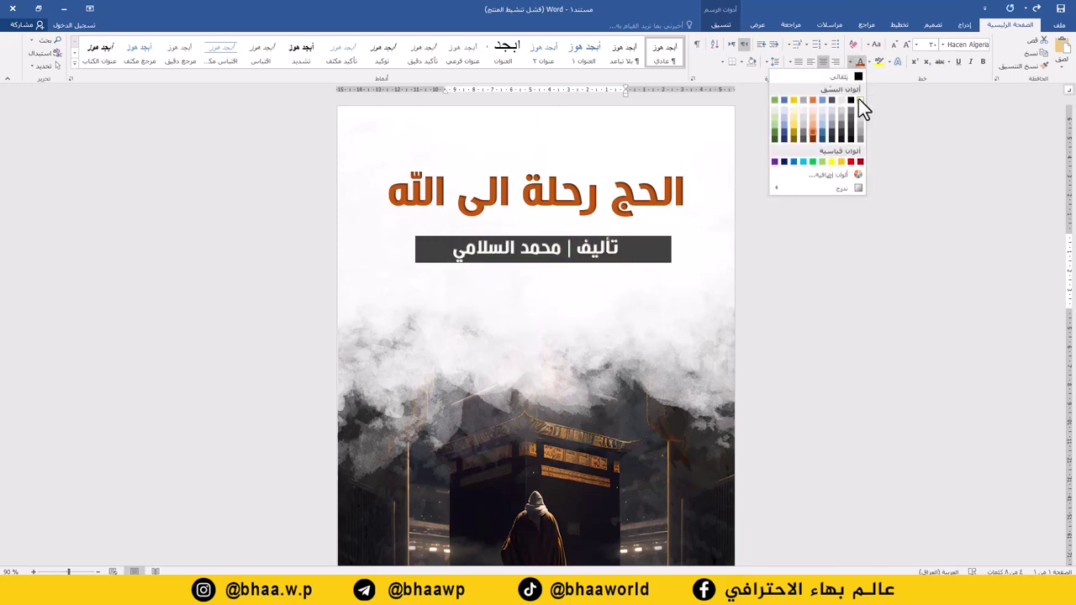
{"action": "left_click", "coordinate": [859, 98]}
Shorten the dark bar from both ends so it closely frames the author line, centred under the title
{"action": "left_click", "coordinate": [665, 245]}
{"action": "left_click_drag", "start_coordinate": [672, 250], "coordinate": [627, 248]}
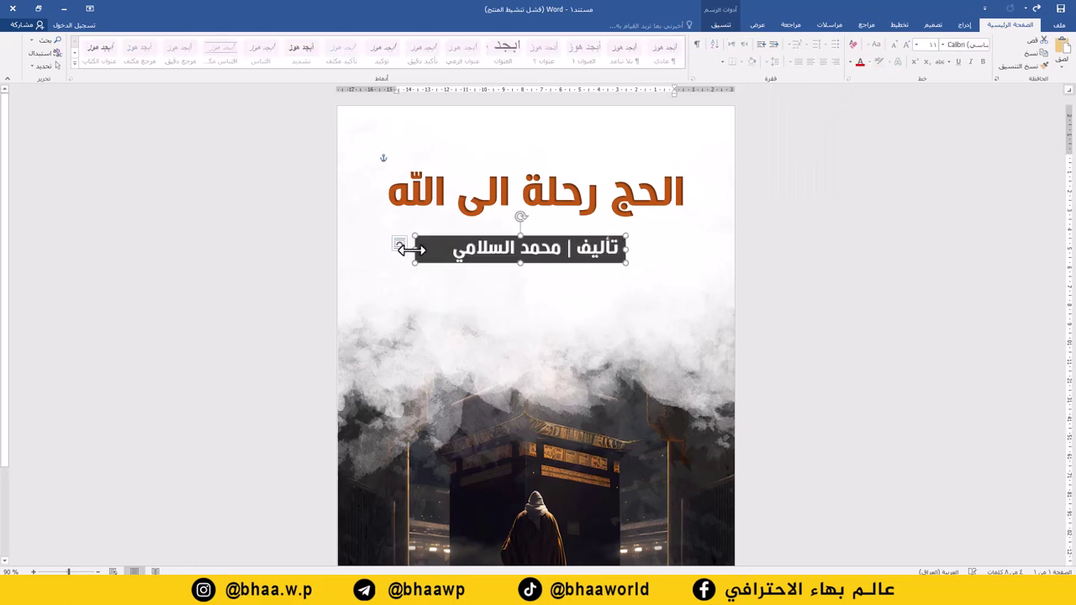
{"action": "left_click_drag", "start_coordinate": [421, 251], "coordinate": [445, 251]}
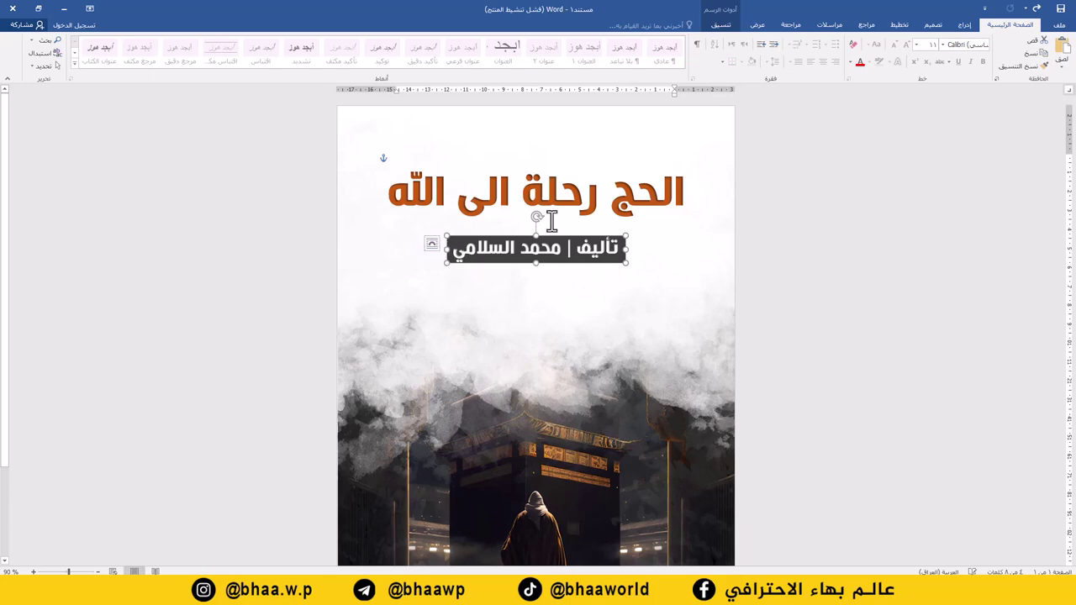
{"action": "left_click", "coordinate": [610, 231]}
{"action": "scroll", "coordinate": [749, 197], "scroll_direction": "down", "scroll_amount": 4}
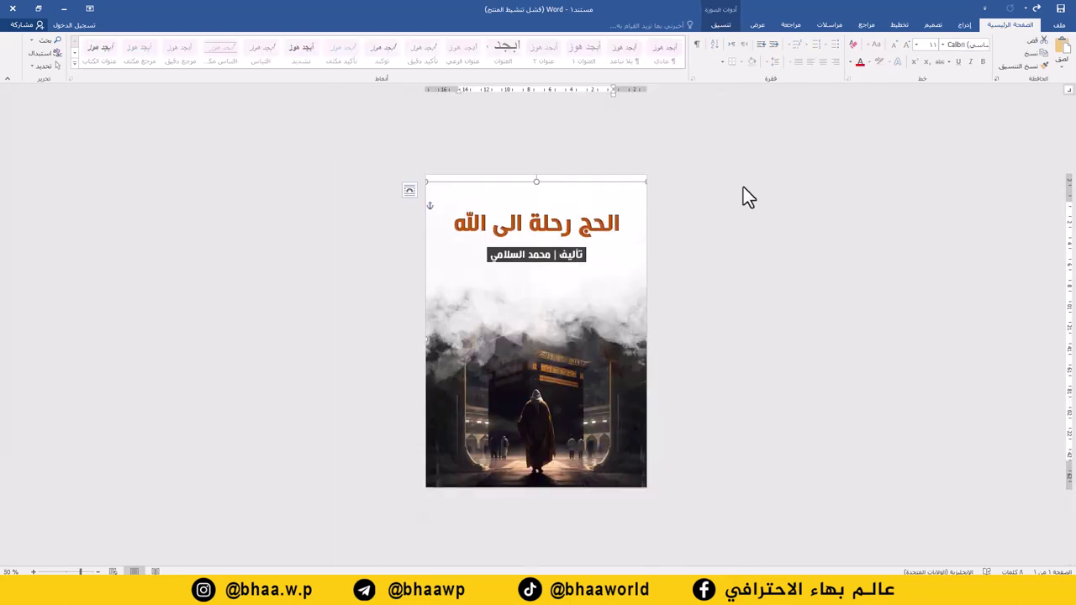